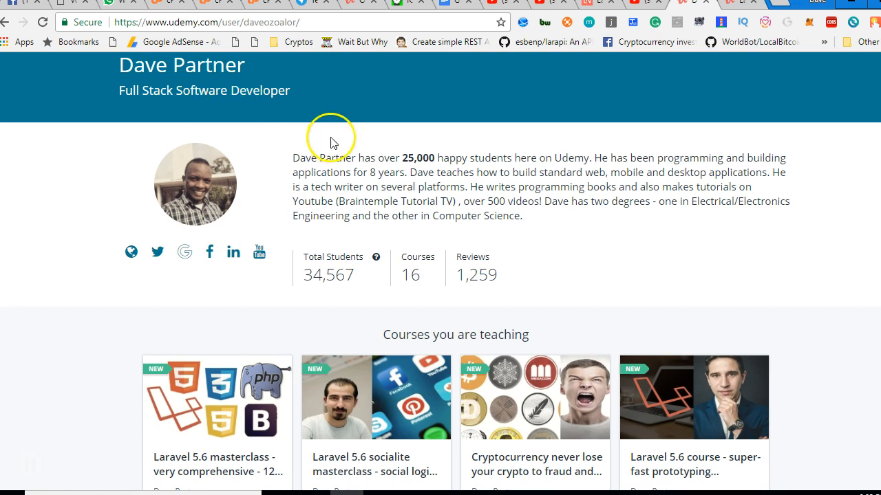
{"action": "scroll", "coordinate": [330, 142], "scroll_direction": "down", "scroll_amount": 2}
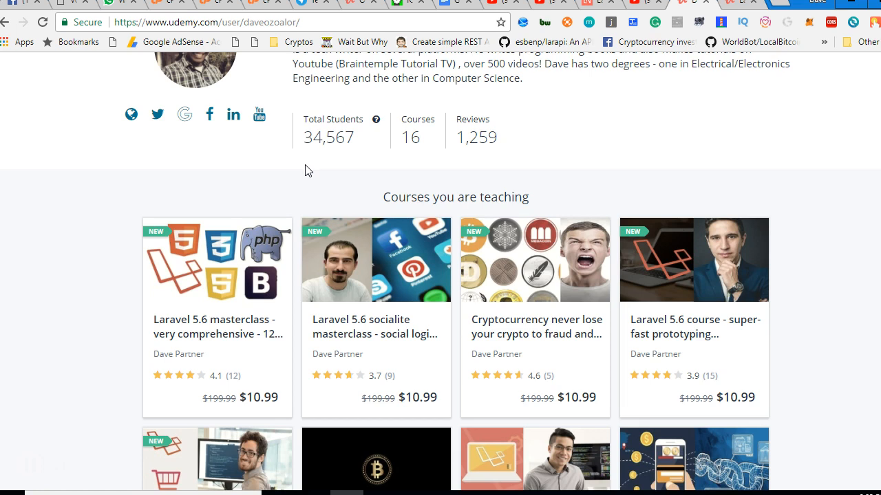
{"action": "mouse_move", "coordinate": [217, 433]}
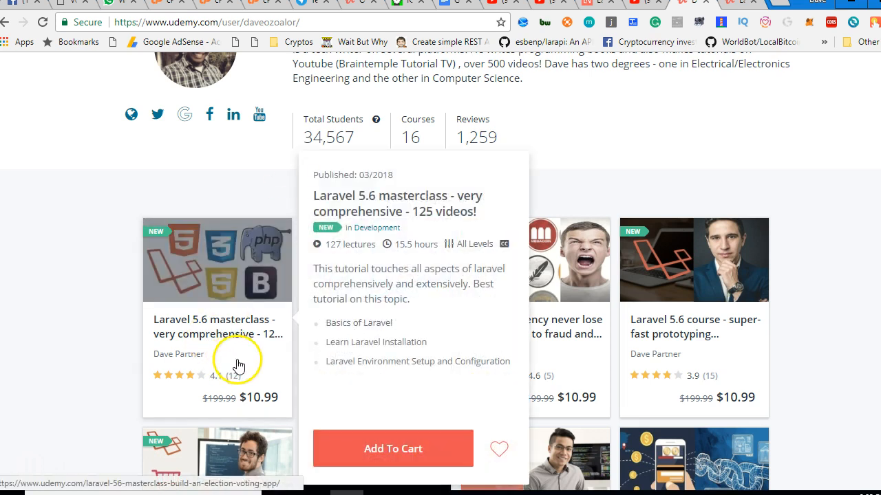
{"action": "scroll", "coordinate": [82, 145], "scroll_direction": "up", "scroll_amount": 3}
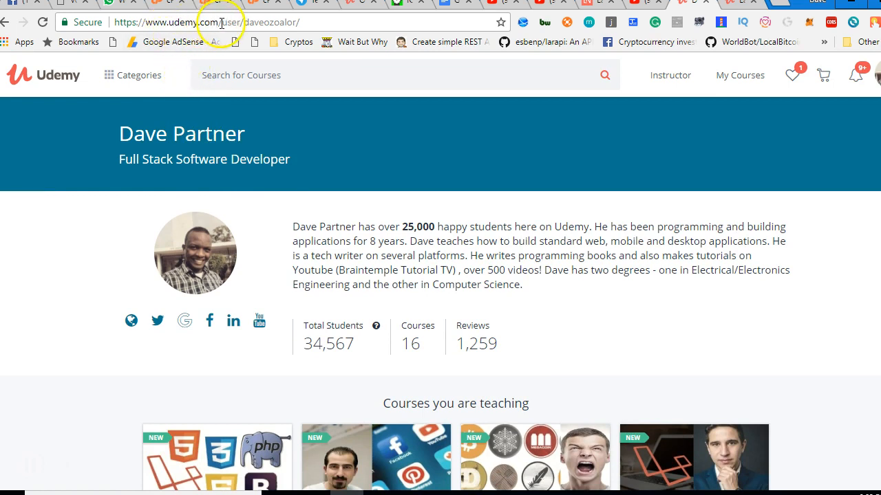
- Note the Laravel course's 15.5 hours duration in its preview and dismiss the preview
{"action": "left_click_drag", "start_coordinate": [222, 23], "coordinate": [301, 28]}
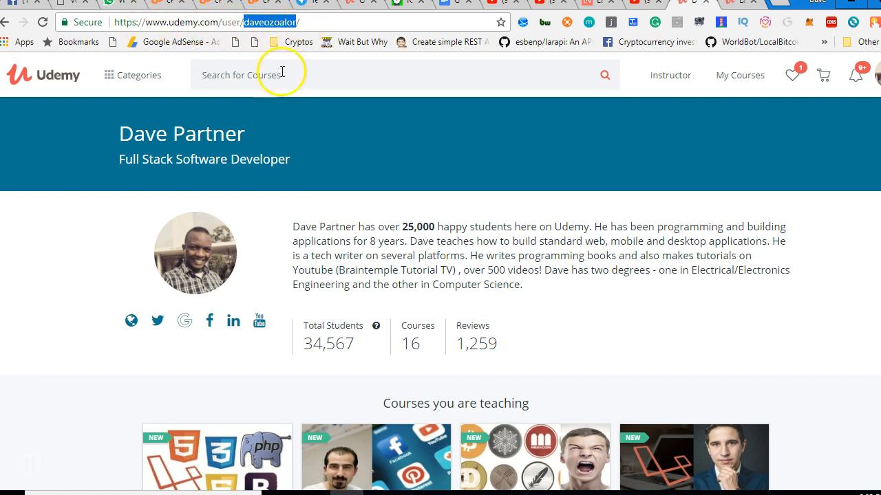
{"action": "scroll", "coordinate": [255, 232], "scroll_direction": "down", "scroll_amount": 1}
{"action": "scroll", "coordinate": [226, 296], "scroll_direction": "down", "scroll_amount": 1}
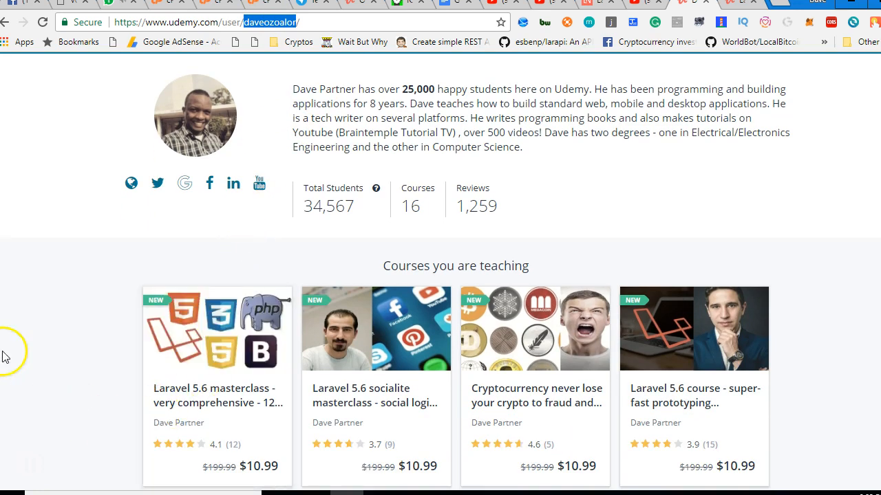
{"action": "scroll", "coordinate": [177, 301], "scroll_direction": "down", "scroll_amount": 1}
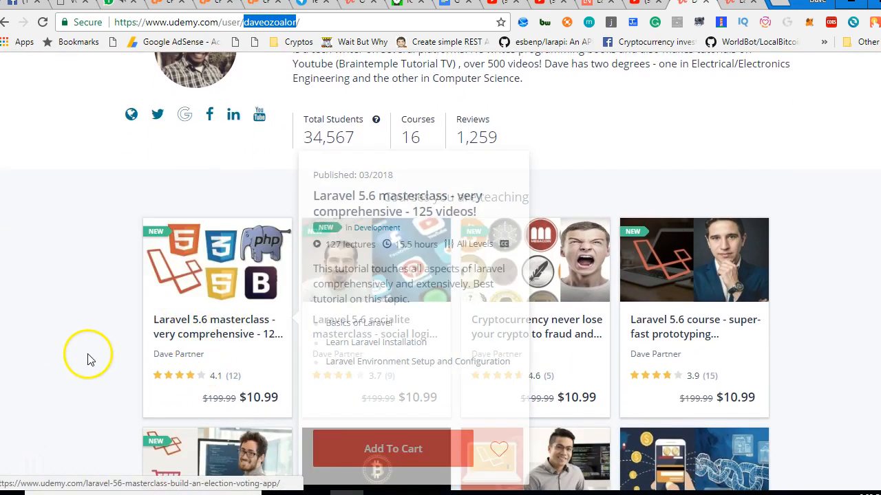
{"action": "mouse_move", "coordinate": [216, 358]}
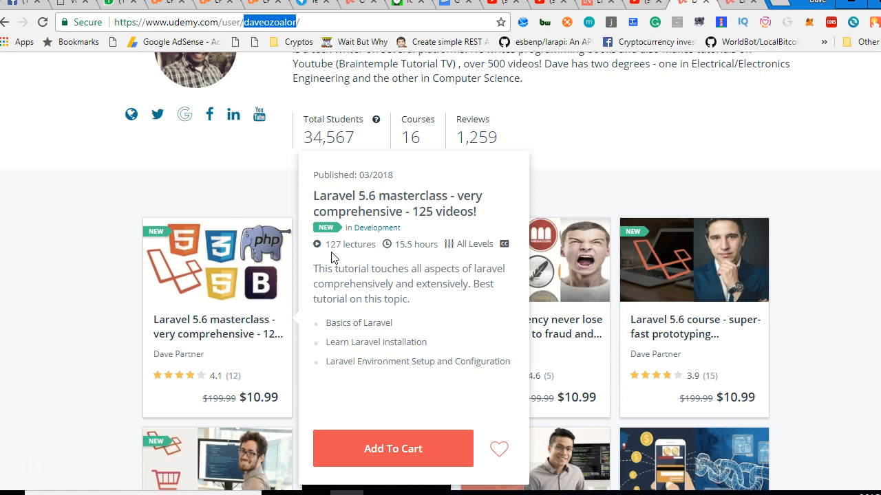
{"action": "scroll", "coordinate": [331, 257], "scroll_direction": "down", "scroll_amount": 4}
{"action": "scroll", "coordinate": [334, 256], "scroll_direction": "down", "scroll_amount": 2}
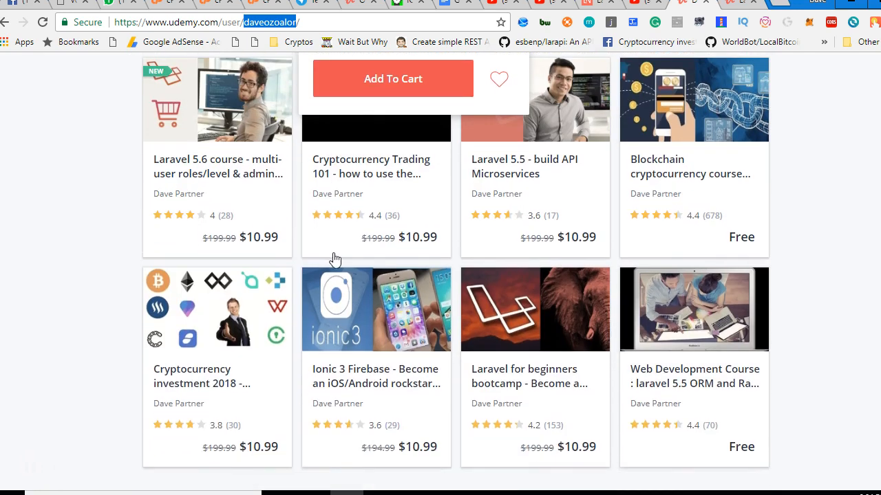
{"action": "scroll", "coordinate": [335, 257], "scroll_direction": "down", "scroll_amount": 4}
{"action": "scroll", "coordinate": [386, 256], "scroll_direction": "up", "scroll_amount": 2}
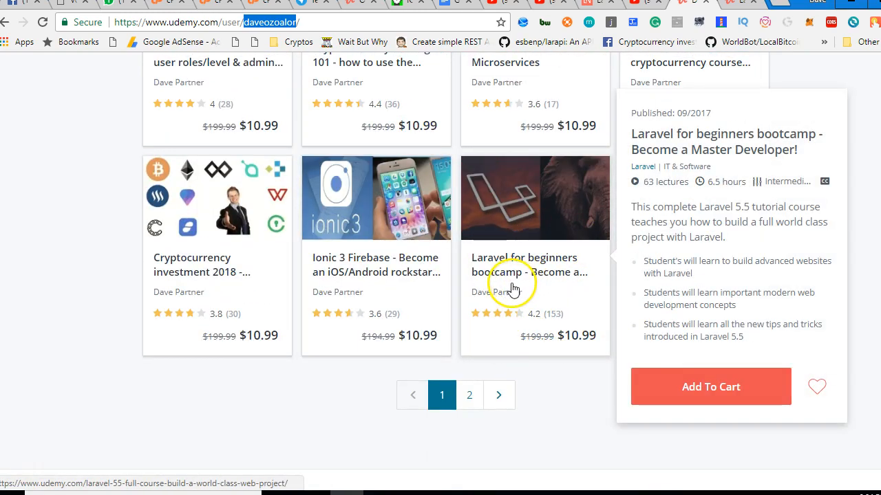
{"action": "scroll", "coordinate": [516, 275], "scroll_direction": "up", "scroll_amount": 7}
{"action": "scroll", "coordinate": [385, 307], "scroll_direction": "up", "scroll_amount": 1}
{"action": "scroll", "coordinate": [215, 347], "scroll_direction": "down", "scroll_amount": 2}
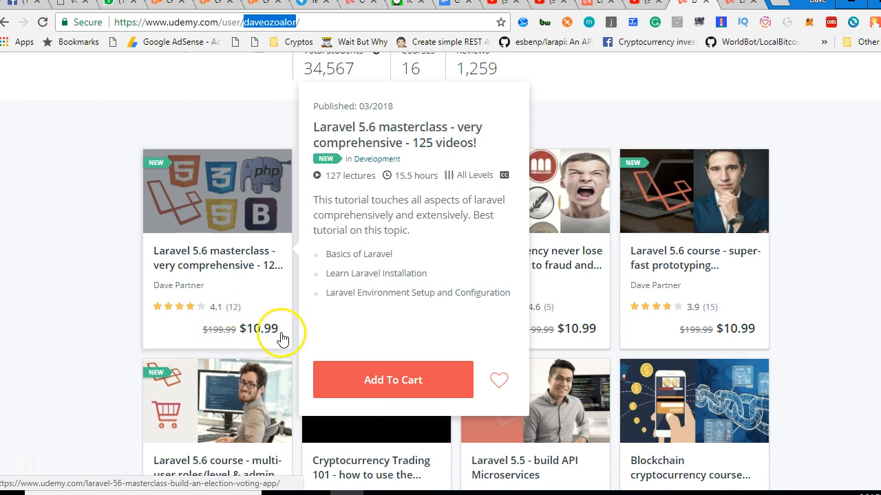
{"action": "scroll", "coordinate": [364, 246], "scroll_direction": "up", "scroll_amount": 1}
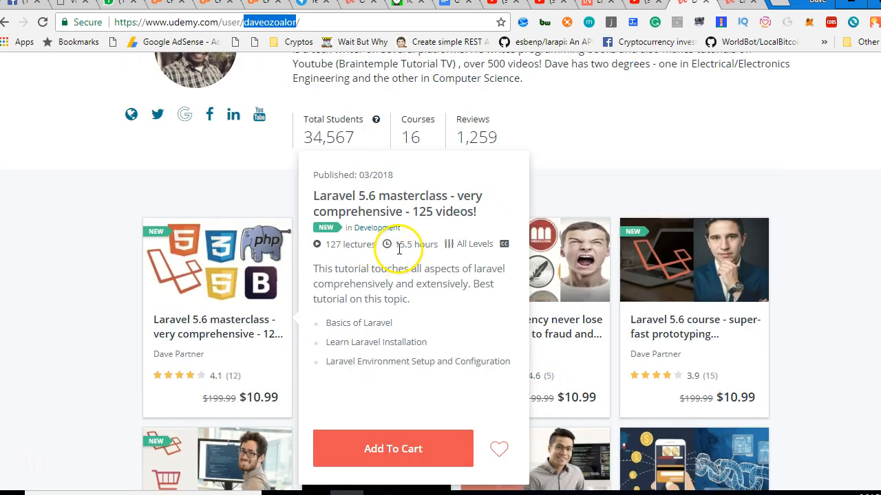
{"action": "left_click_drag", "start_coordinate": [396, 247], "coordinate": [435, 250]}
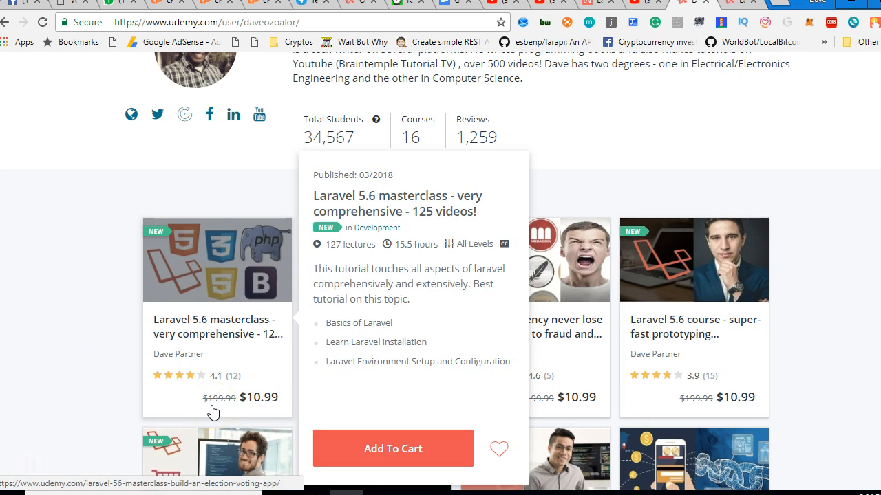
{"action": "left_click", "coordinate": [270, 401]}
{"action": "left_click", "coordinate": [316, 405]}
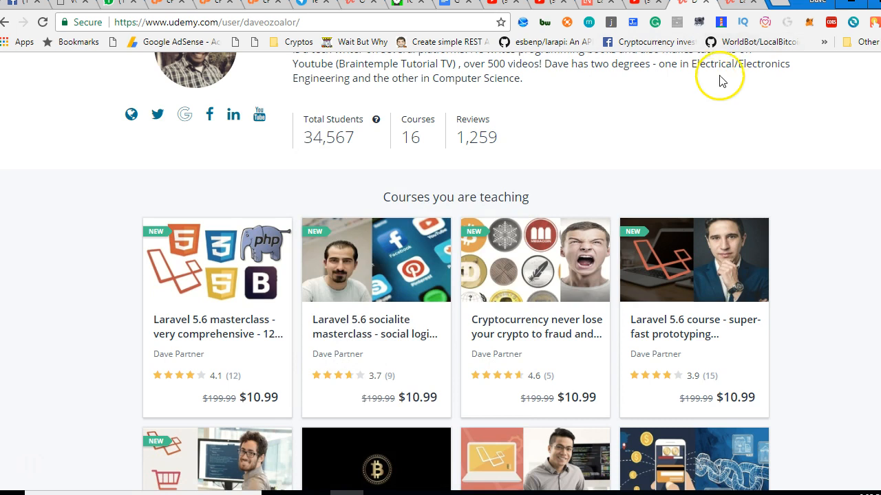
- Expand the LARAVEL SOCIALITE, Laravel 5.6 Migrations and Generator sections in the course curriculum
{"action": "left_click", "coordinate": [738, 4]}
{"action": "scroll", "coordinate": [357, 238], "scroll_direction": "down", "scroll_amount": 4}
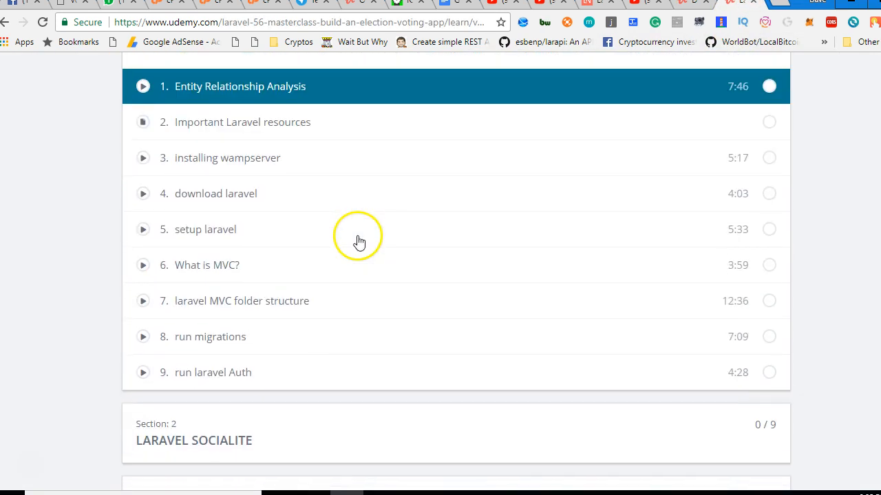
{"action": "scroll", "coordinate": [358, 237], "scroll_direction": "up", "scroll_amount": 2}
{"action": "scroll", "coordinate": [303, 233], "scroll_direction": "down", "scroll_amount": 2}
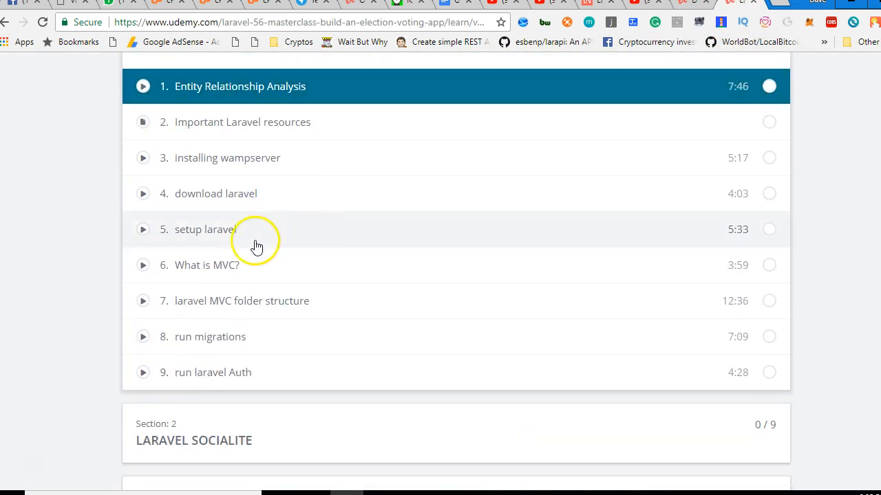
{"action": "scroll", "coordinate": [78, 315], "scroll_direction": "up", "scroll_amount": 1}
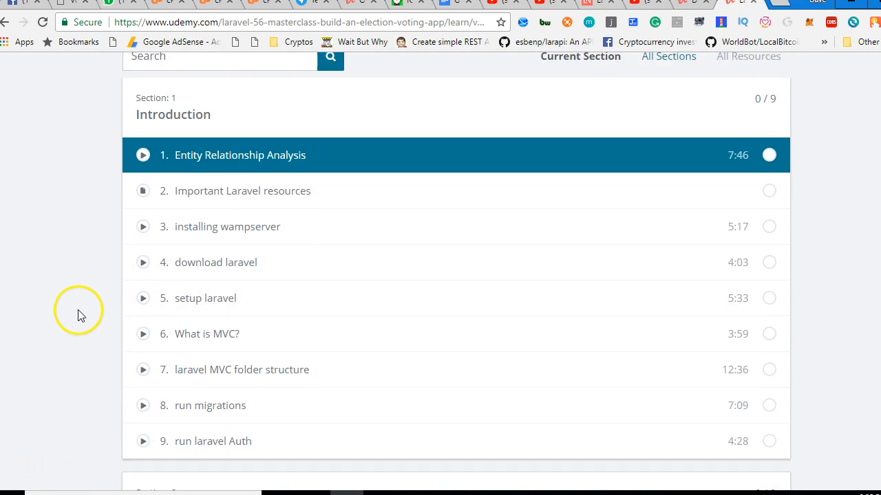
{"action": "scroll", "coordinate": [230, 337], "scroll_direction": "down", "scroll_amount": 4}
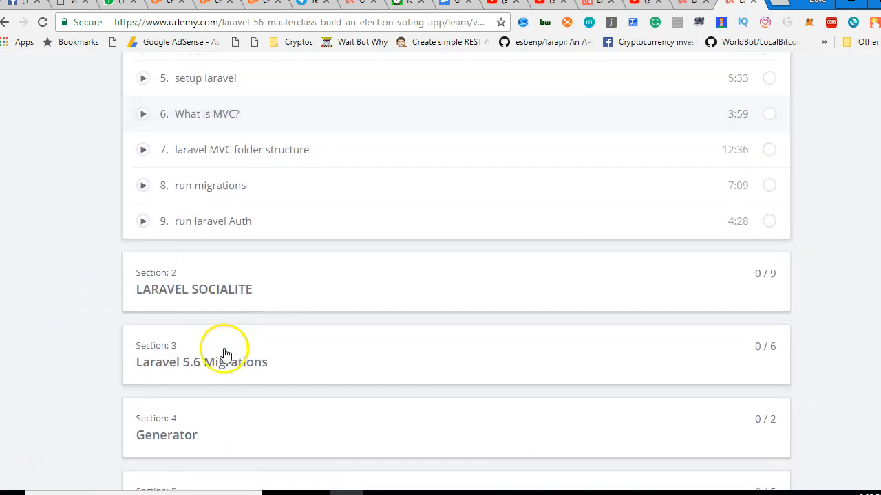
{"action": "left_click", "coordinate": [427, 234]}
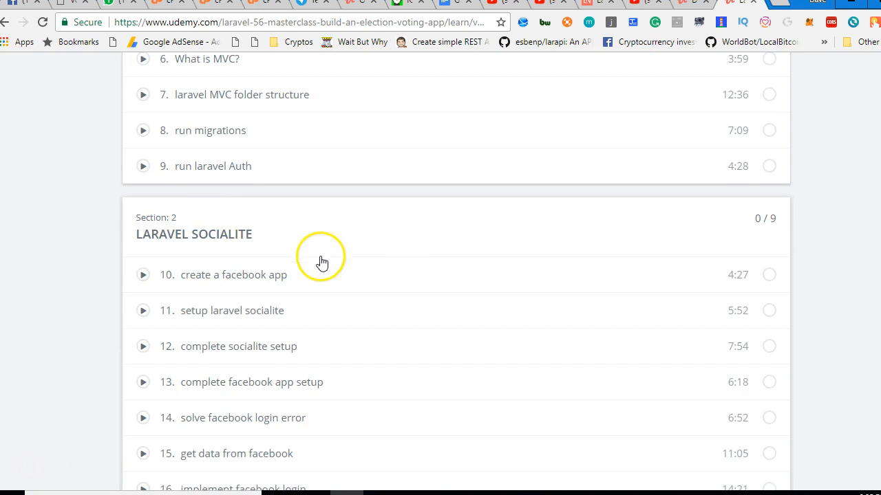
{"action": "scroll", "coordinate": [321, 264], "scroll_direction": "down", "scroll_amount": 2}
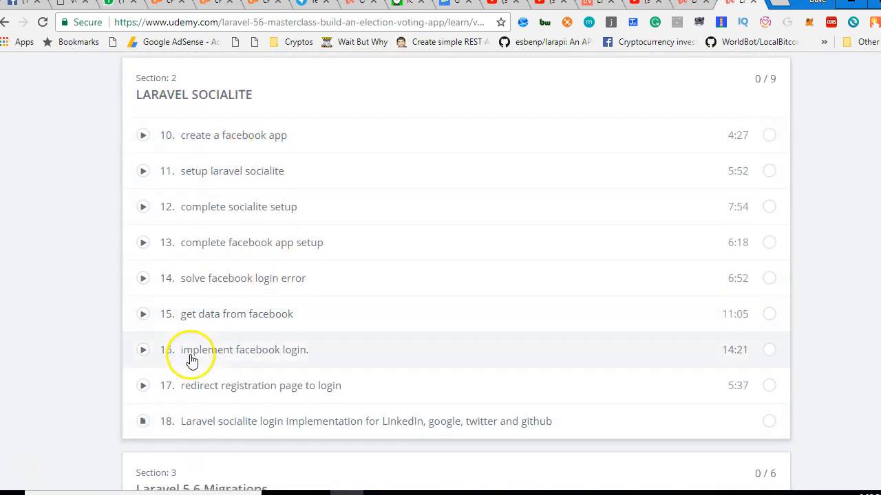
{"action": "scroll", "coordinate": [124, 366], "scroll_direction": "down", "scroll_amount": 3}
{"action": "scroll", "coordinate": [137, 288], "scroll_direction": "down", "scroll_amount": 2}
{"action": "left_click", "coordinate": [276, 149]}
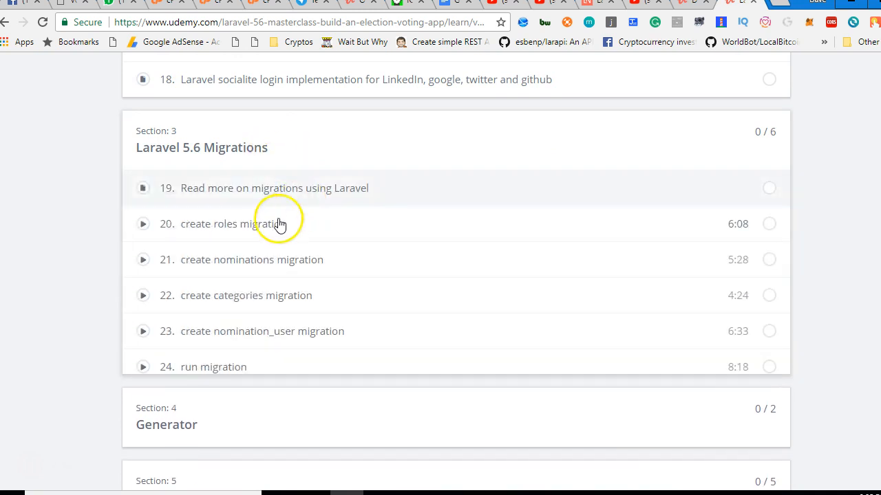
{"action": "scroll", "coordinate": [229, 383], "scroll_direction": "down", "scroll_amount": 3}
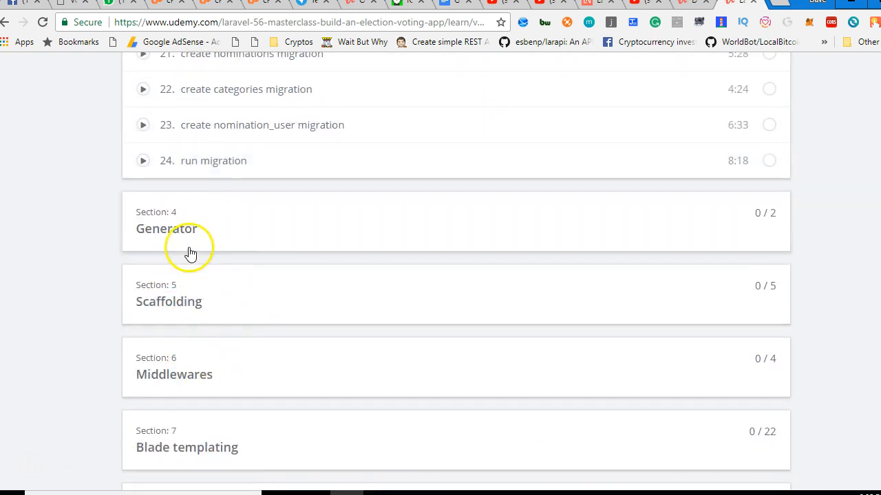
{"action": "left_click", "coordinate": [188, 250]}
{"action": "scroll", "coordinate": [138, 275], "scroll_direction": "down", "scroll_amount": 2}
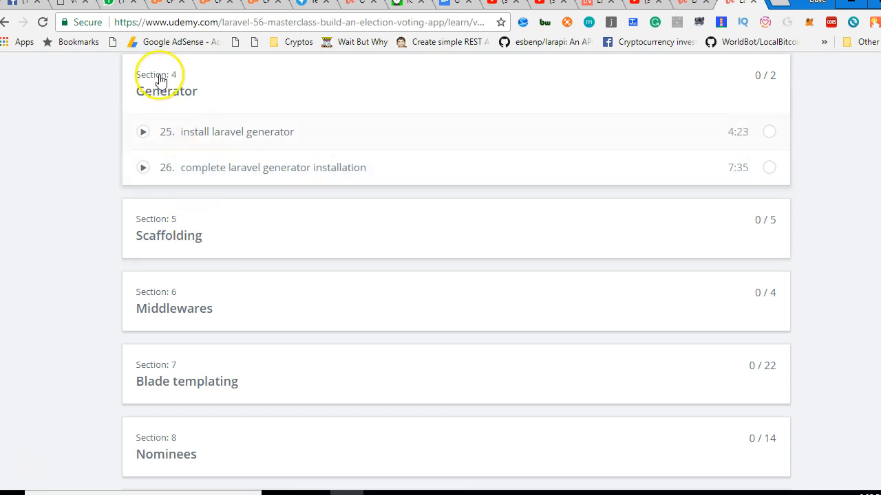
{"action": "scroll", "coordinate": [151, 240], "scroll_direction": "down", "scroll_amount": 2}
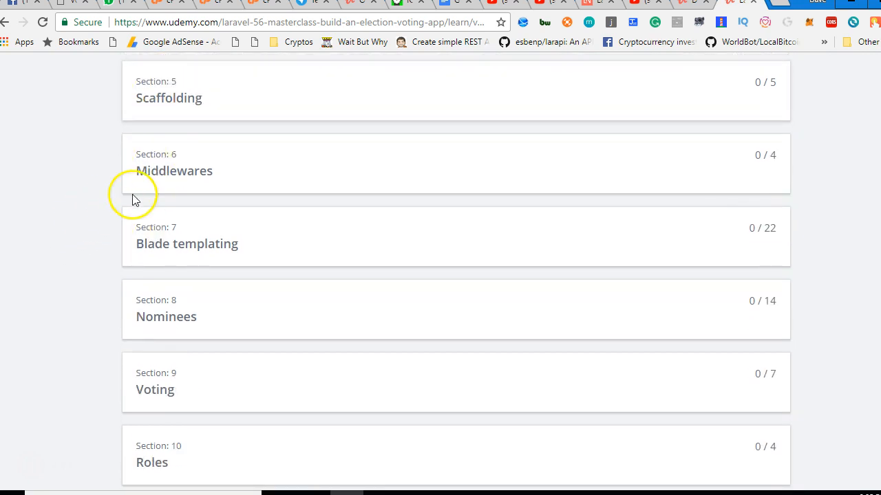
- Expand the Middlewares, Blade templating, Nominees and Voting sections to list their lessons
{"action": "left_click", "coordinate": [157, 187]}
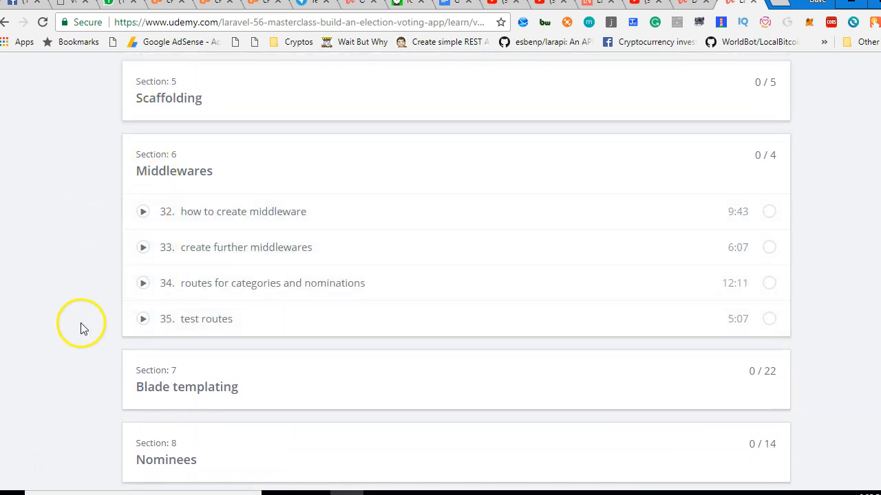
{"action": "scroll", "coordinate": [81, 323], "scroll_direction": "down", "scroll_amount": 1}
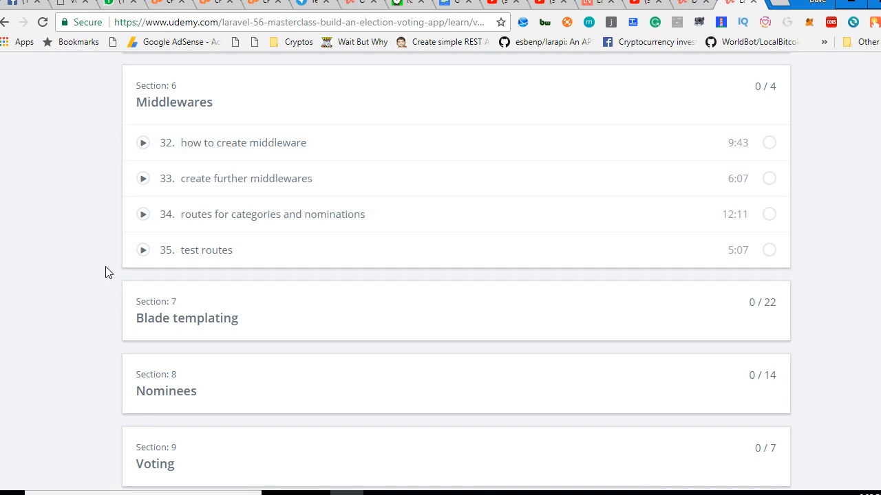
{"action": "scroll", "coordinate": [100, 275], "scroll_direction": "down", "scroll_amount": 1}
{"action": "left_click", "coordinate": [156, 251]}
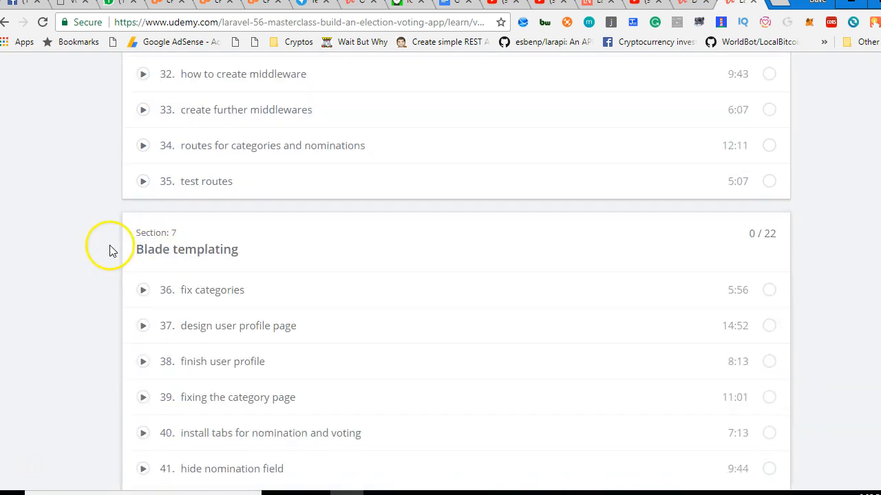
{"action": "scroll", "coordinate": [104, 250], "scroll_direction": "down", "scroll_amount": 3}
{"action": "scroll", "coordinate": [232, 249], "scroll_direction": "down", "scroll_amount": 1}
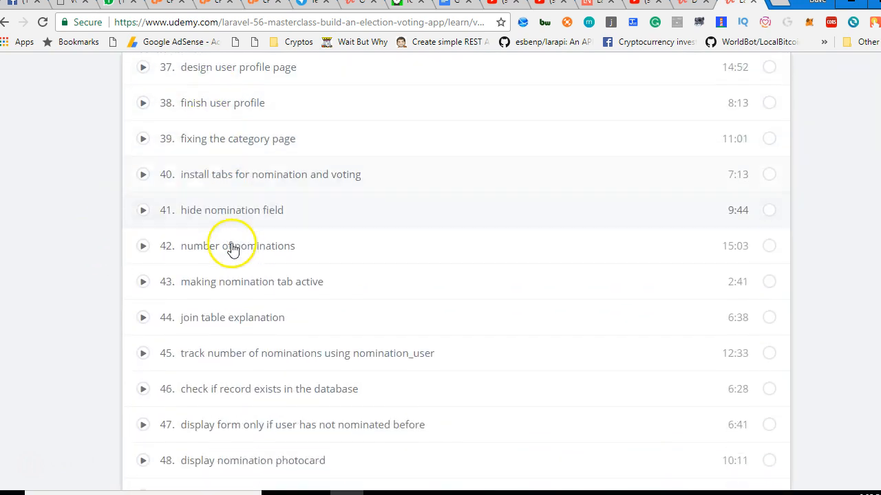
{"action": "scroll", "coordinate": [233, 249], "scroll_direction": "down", "scroll_amount": 3}
{"action": "scroll", "coordinate": [232, 249], "scroll_direction": "down", "scroll_amount": 1}
{"action": "scroll", "coordinate": [232, 249], "scroll_direction": "down", "scroll_amount": 2}
{"action": "scroll", "coordinate": [233, 249], "scroll_direction": "down", "scroll_amount": 1}
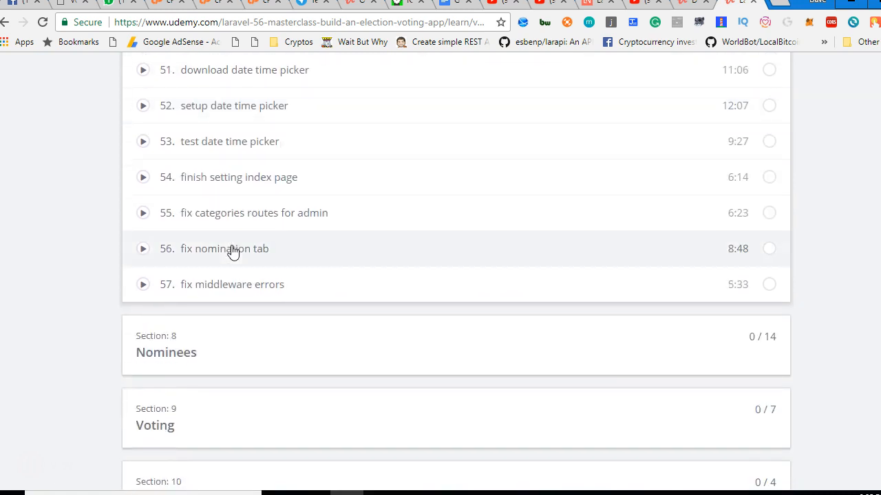
{"action": "scroll", "coordinate": [233, 249], "scroll_direction": "down", "scroll_amount": 1}
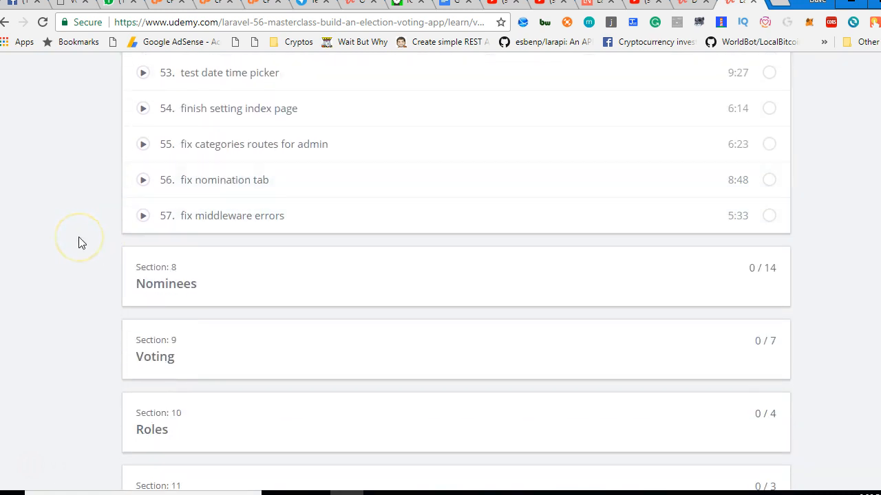
{"action": "scroll", "coordinate": [81, 242], "scroll_direction": "down", "scroll_amount": 2}
{"action": "left_click", "coordinate": [148, 168]}
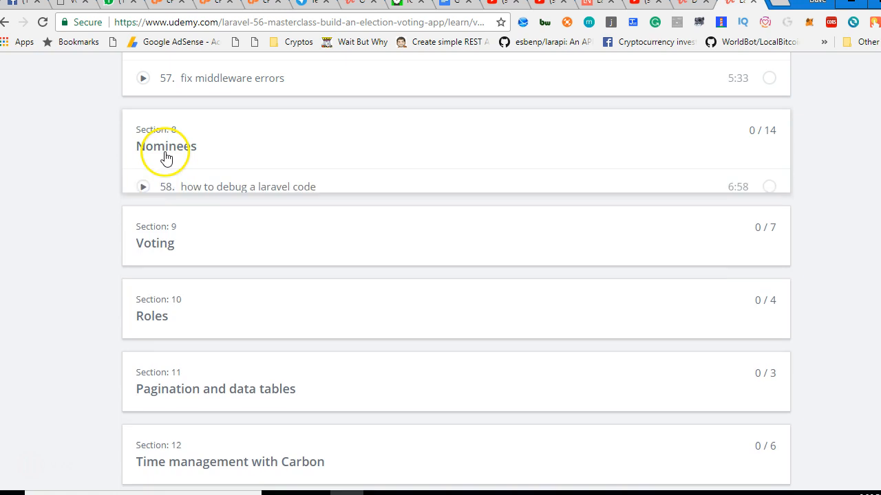
{"action": "scroll", "coordinate": [95, 172], "scroll_direction": "down", "scroll_amount": 1}
{"action": "scroll", "coordinate": [95, 172], "scroll_direction": "down", "scroll_amount": 1}
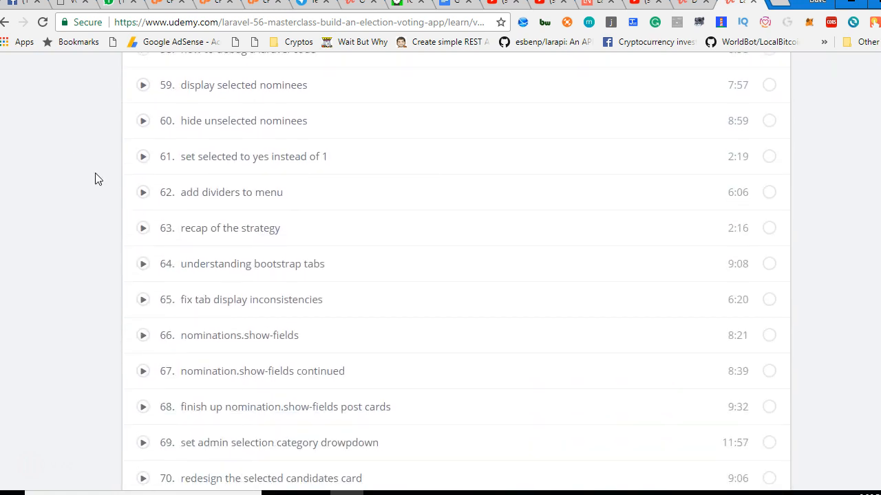
{"action": "scroll", "coordinate": [95, 173], "scroll_direction": "down", "scroll_amount": 2}
{"action": "scroll", "coordinate": [95, 179], "scroll_direction": "down", "scroll_amount": 2}
{"action": "scroll", "coordinate": [96, 179], "scroll_direction": "down", "scroll_amount": 1}
{"action": "left_click", "coordinate": [191, 237]}
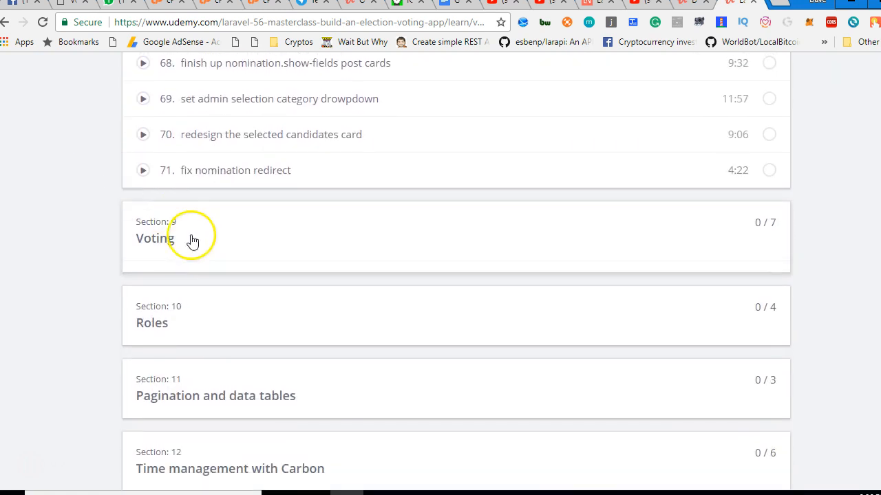
{"action": "scroll", "coordinate": [113, 214], "scroll_direction": "down", "scroll_amount": 2}
{"action": "scroll", "coordinate": [164, 205], "scroll_direction": "up", "scroll_amount": 2}
{"action": "scroll", "coordinate": [163, 206], "scroll_direction": "up", "scroll_amount": 2}
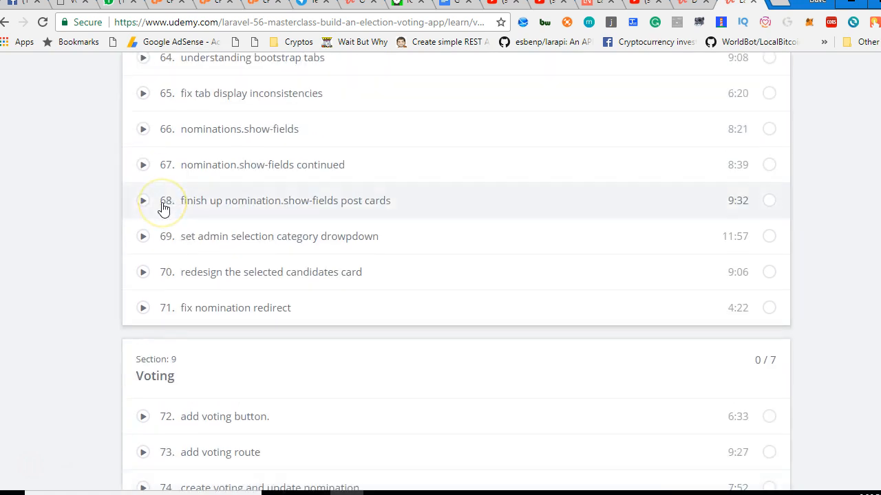
{"action": "scroll", "coordinate": [163, 208], "scroll_direction": "up", "scroll_amount": 2}
{"action": "scroll", "coordinate": [163, 209], "scroll_direction": "up", "scroll_amount": 4}
{"action": "scroll", "coordinate": [163, 209], "scroll_direction": "up", "scroll_amount": 1}
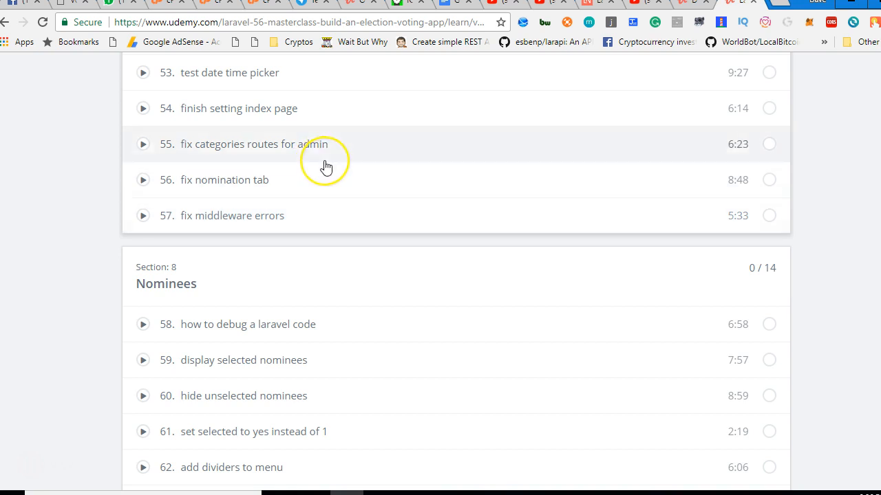
{"action": "scroll", "coordinate": [326, 168], "scroll_direction": "down", "scroll_amount": 1}
{"action": "scroll", "coordinate": [324, 171], "scroll_direction": "down", "scroll_amount": 2}
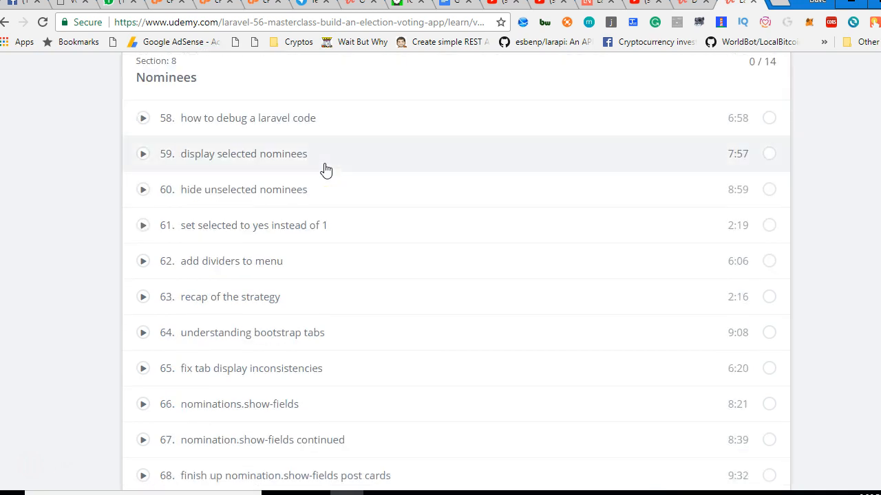
{"action": "scroll", "coordinate": [327, 170], "scroll_direction": "down", "scroll_amount": 2}
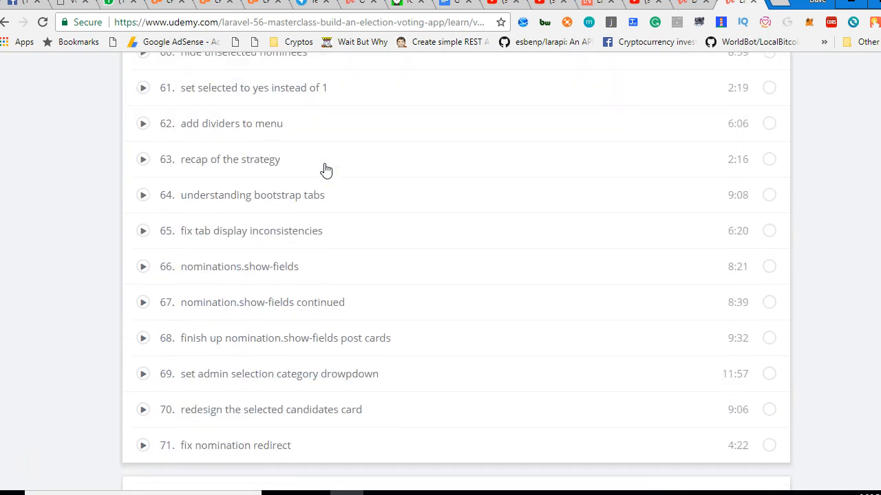
{"action": "scroll", "coordinate": [326, 171], "scroll_direction": "down", "scroll_amount": 2}
{"action": "scroll", "coordinate": [326, 171], "scroll_direction": "down", "scroll_amount": 1}
{"action": "scroll", "coordinate": [325, 171], "scroll_direction": "up", "scroll_amount": 5}
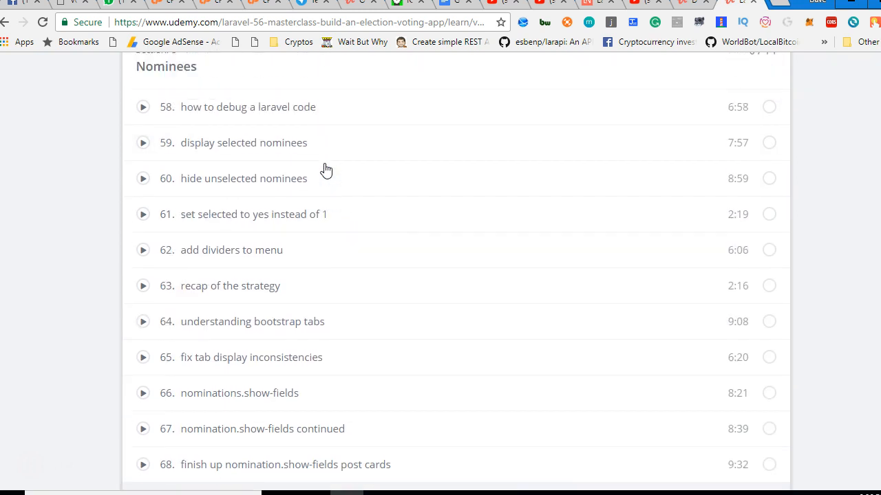
{"action": "scroll", "coordinate": [330, 163], "scroll_direction": "down", "scroll_amount": 4}
{"action": "scroll", "coordinate": [333, 161], "scroll_direction": "down", "scroll_amount": 2}
{"action": "scroll", "coordinate": [222, 216], "scroll_direction": "down", "scroll_amount": 2}
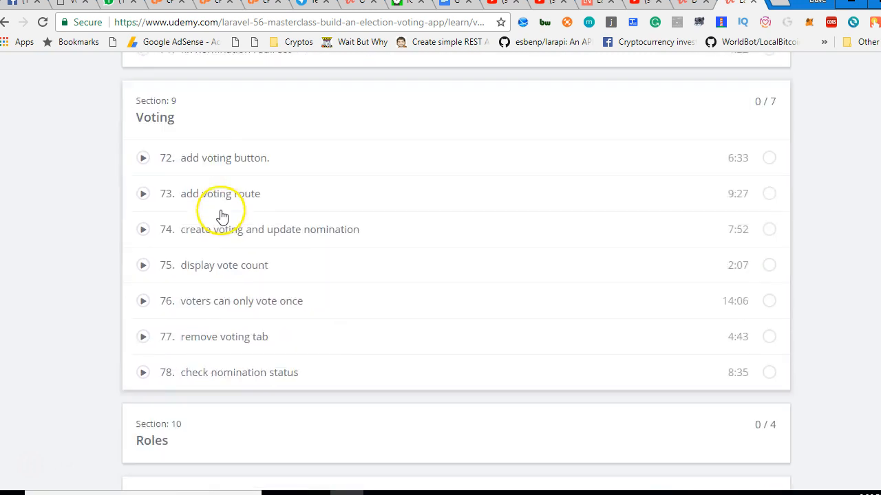
{"action": "scroll", "coordinate": [223, 216], "scroll_direction": "down", "scroll_amount": 4}
{"action": "scroll", "coordinate": [222, 216], "scroll_direction": "down", "scroll_amount": 1}
- Expand the Roles, Pagination and data tables, Time management with Carbon, and Image upload and display sections
{"action": "left_click", "coordinate": [207, 89]}
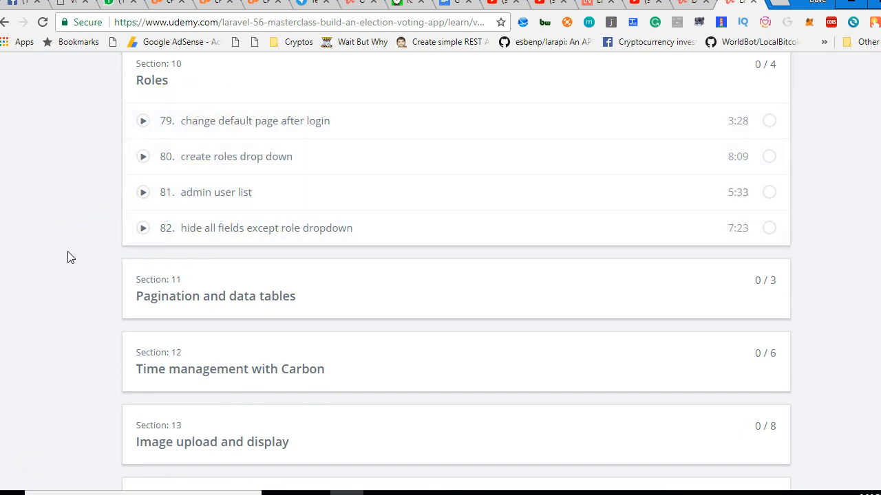
{"action": "scroll", "coordinate": [67, 257], "scroll_direction": "down", "scroll_amount": 1}
{"action": "scroll", "coordinate": [67, 258], "scroll_direction": "up", "scroll_amount": 1}
{"action": "scroll", "coordinate": [69, 258], "scroll_direction": "up", "scroll_amount": 1}
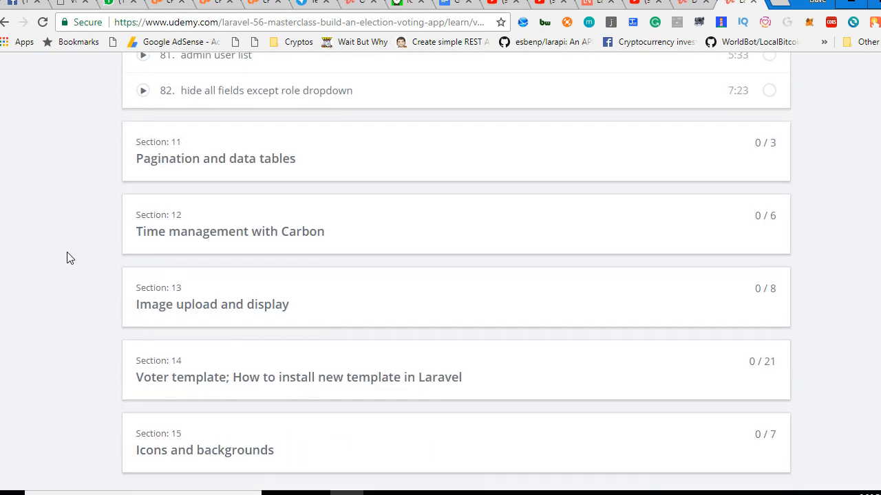
{"action": "left_click", "coordinate": [284, 157]}
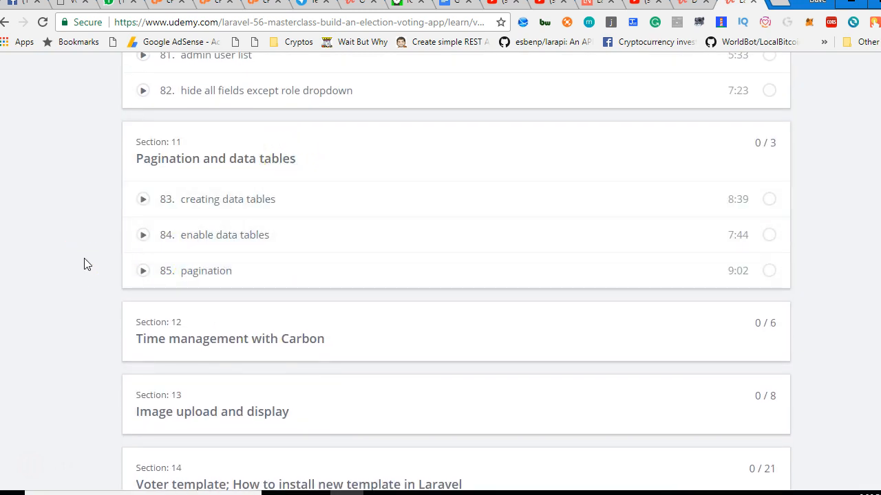
{"action": "scroll", "coordinate": [96, 258], "scroll_direction": "down", "scroll_amount": 2}
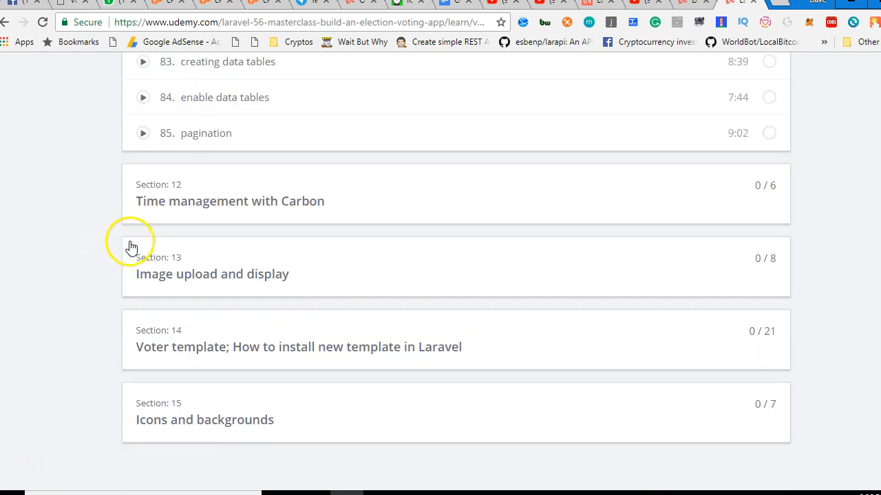
{"action": "left_click", "coordinate": [172, 218]}
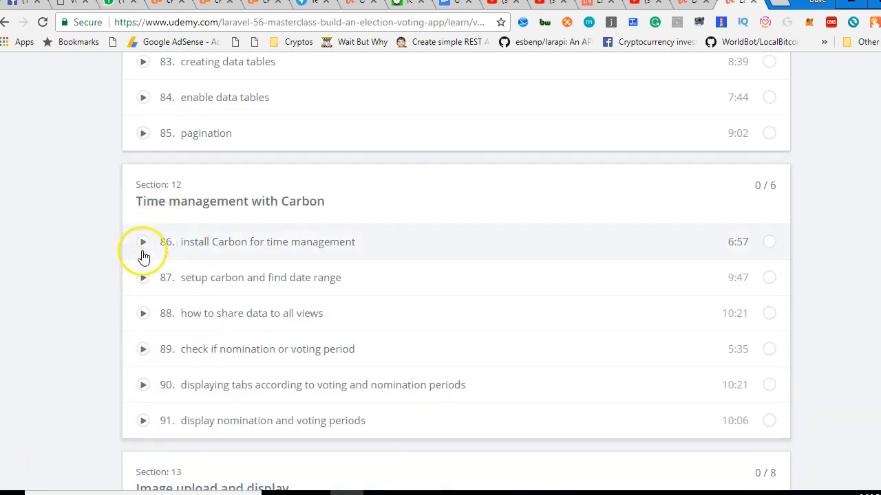
{"action": "scroll", "coordinate": [107, 278], "scroll_direction": "down", "scroll_amount": 1}
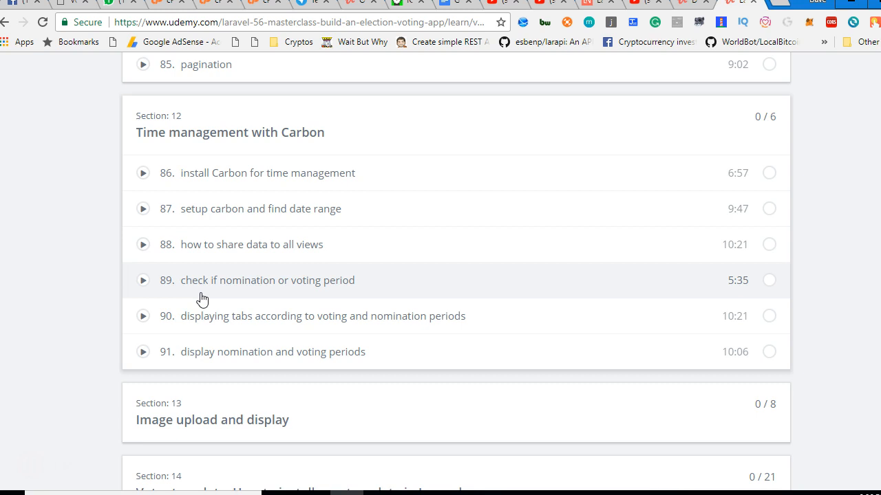
{"action": "left_click", "coordinate": [367, 218]}
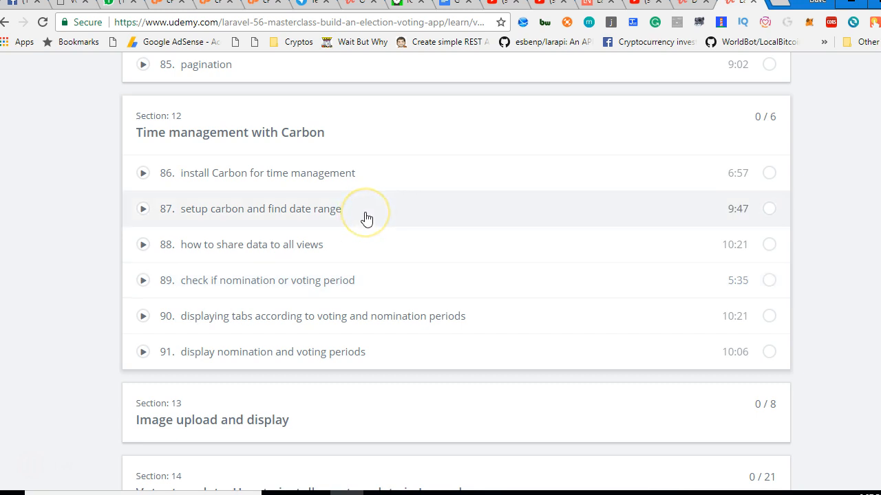
{"action": "scroll", "coordinate": [146, 210], "scroll_direction": "down", "scroll_amount": 2}
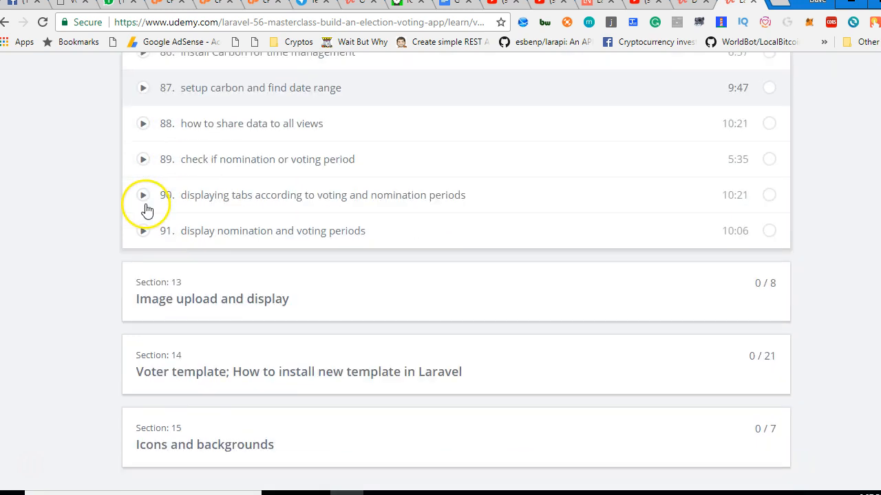
{"action": "scroll", "coordinate": [131, 224], "scroll_direction": "down", "scroll_amount": 1}
{"action": "scroll", "coordinate": [119, 233], "scroll_direction": "down", "scroll_amount": 1}
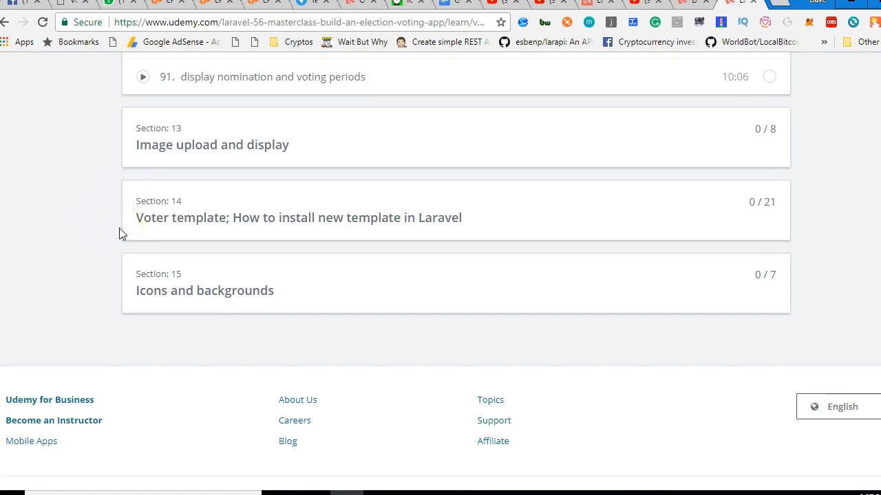
{"action": "left_click", "coordinate": [207, 158]}
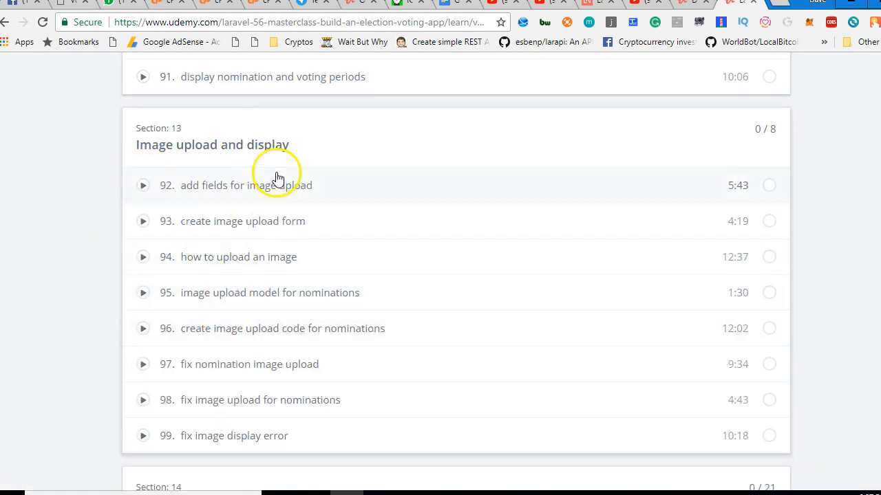
{"action": "scroll", "coordinate": [281, 210], "scroll_direction": "down", "scroll_amount": 2}
{"action": "scroll", "coordinate": [281, 226], "scroll_direction": "down", "scroll_amount": 1}
{"action": "scroll", "coordinate": [281, 226], "scroll_direction": "up", "scroll_amount": 2}
{"action": "scroll", "coordinate": [278, 225], "scroll_direction": "up", "scroll_amount": 1}
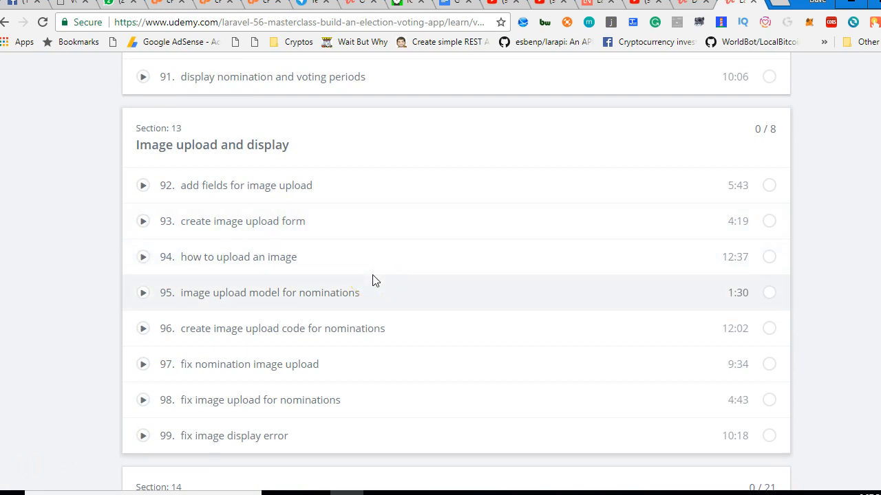
{"action": "scroll", "coordinate": [373, 281], "scroll_direction": "down", "scroll_amount": 3}
- Expand the Voter template and Icons and backgrounds sections, reaching lectures 121–127
{"action": "left_click", "coordinate": [305, 295]}
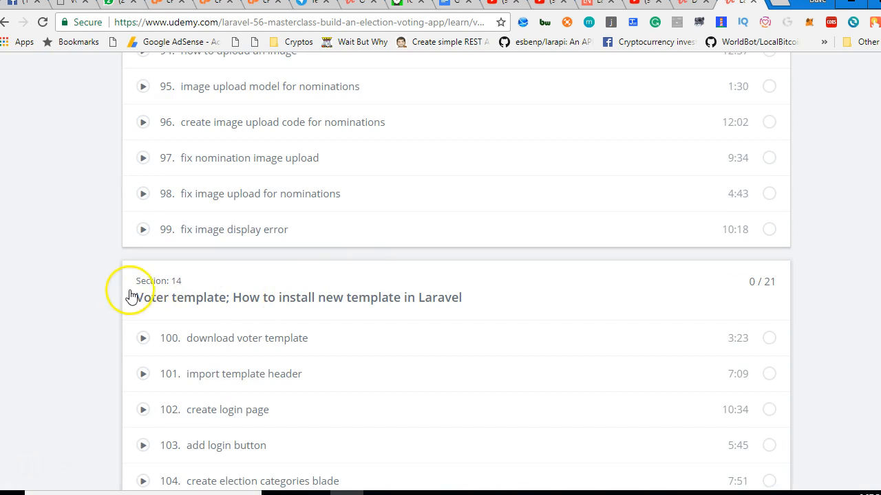
{"action": "scroll", "coordinate": [131, 296], "scroll_direction": "down", "scroll_amount": 3}
{"action": "scroll", "coordinate": [295, 236], "scroll_direction": "down", "scroll_amount": 1}
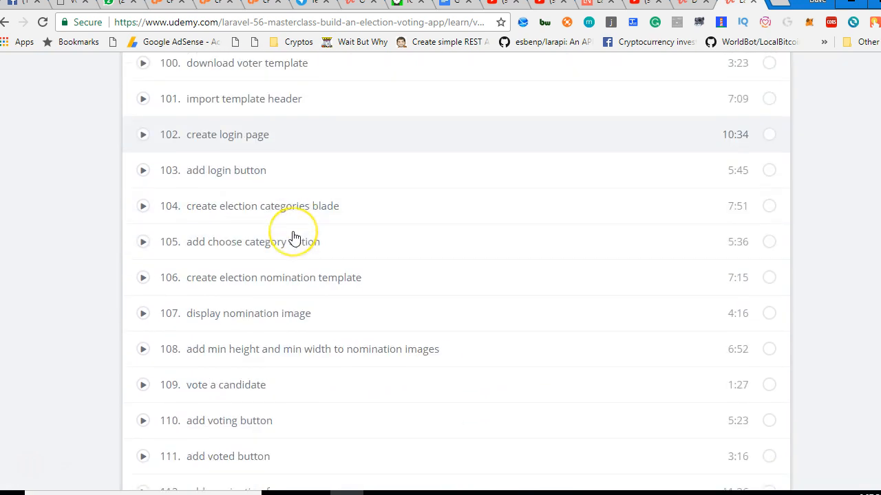
{"action": "scroll", "coordinate": [293, 238], "scroll_direction": "up", "scroll_amount": 1}
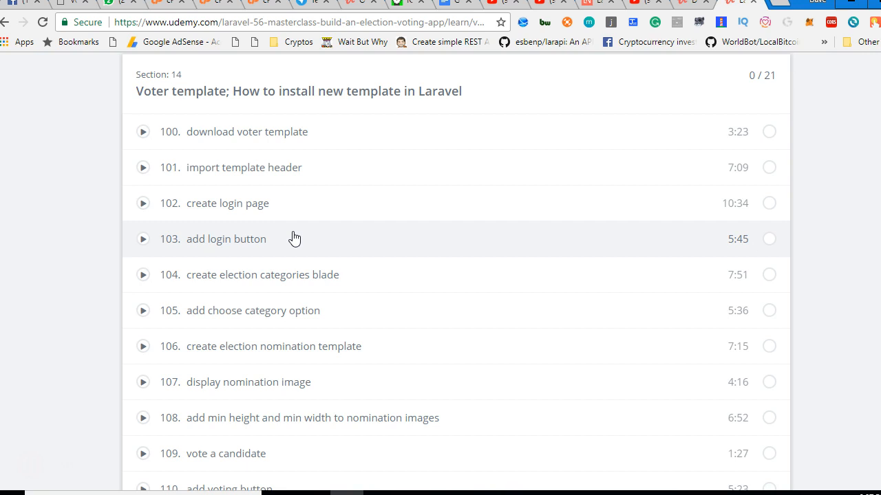
{"action": "left_click", "coordinate": [366, 255]}
{"action": "scroll", "coordinate": [365, 264], "scroll_direction": "down", "scroll_amount": 1}
{"action": "scroll", "coordinate": [366, 263], "scroll_direction": "down", "scroll_amount": 3}
{"action": "scroll", "coordinate": [372, 263], "scroll_direction": "down", "scroll_amount": 3}
{"action": "left_click", "coordinate": [374, 263]}
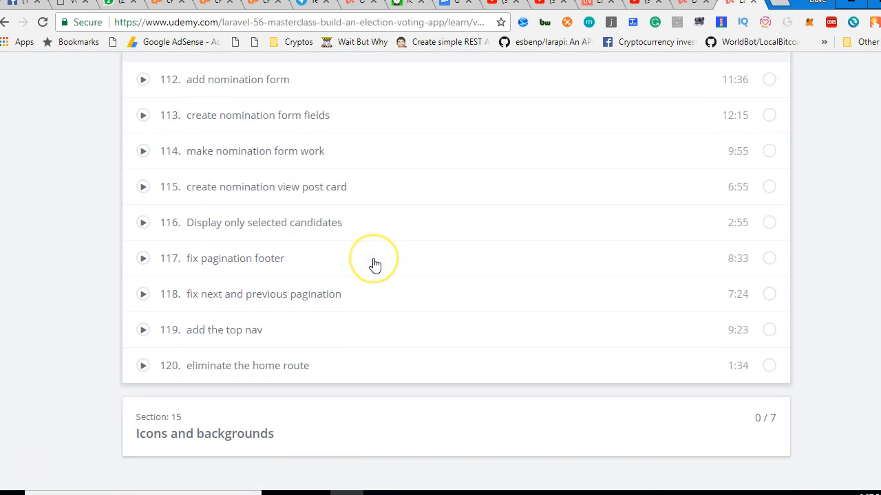
{"action": "scroll", "coordinate": [305, 285], "scroll_direction": "up", "scroll_amount": 5}
{"action": "scroll", "coordinate": [230, 221], "scroll_direction": "down", "scroll_amount": 4}
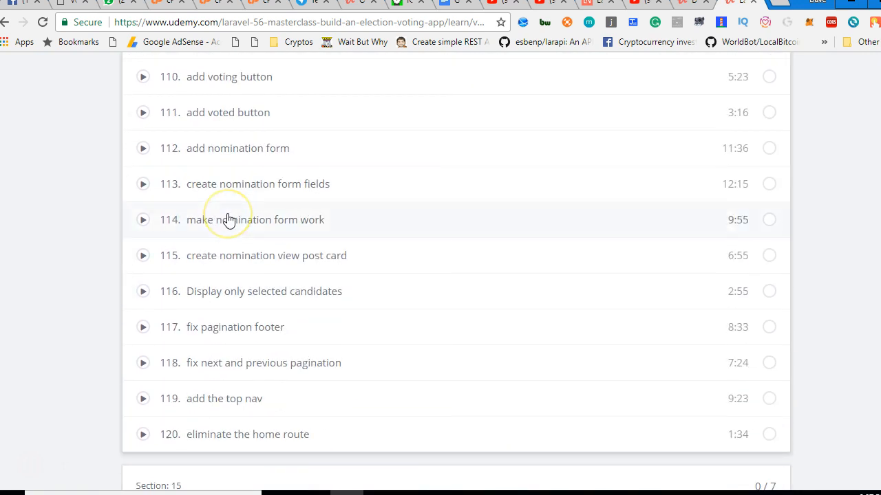
{"action": "scroll", "coordinate": [229, 220], "scroll_direction": "down", "scroll_amount": 3}
{"action": "left_click", "coordinate": [199, 254]}
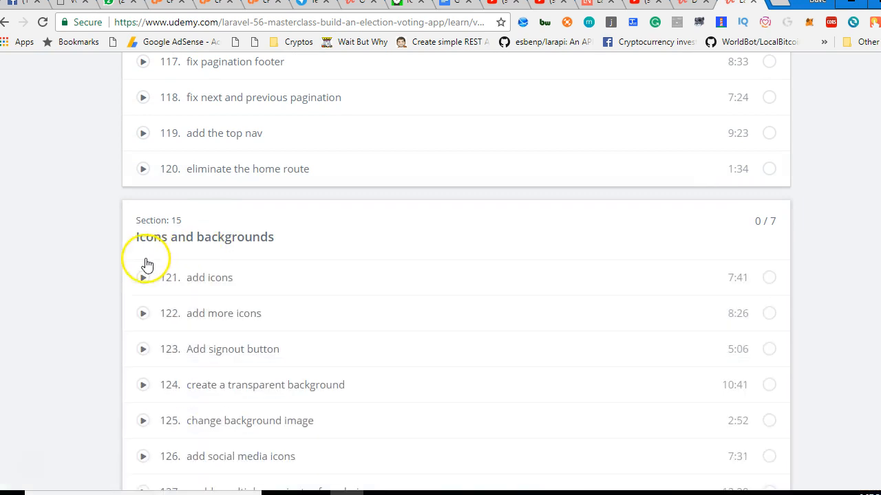
{"action": "scroll", "coordinate": [110, 264], "scroll_direction": "down", "scroll_amount": 3}
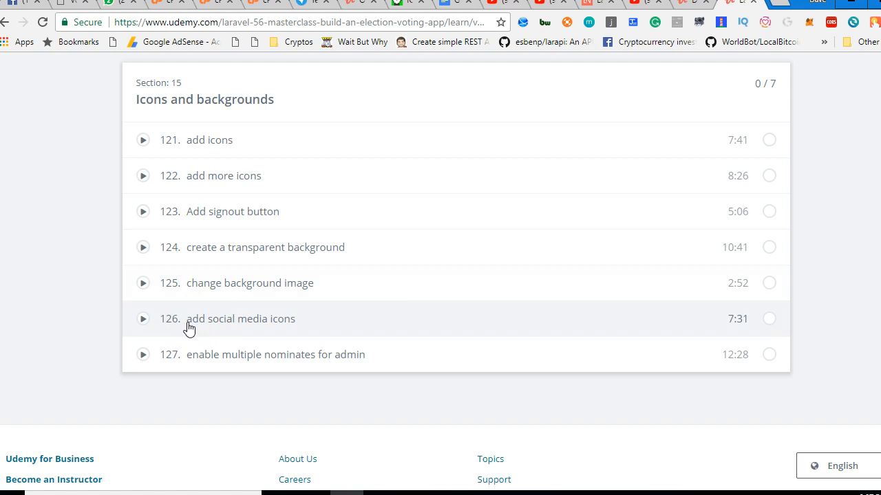
{"action": "scroll", "coordinate": [574, 279], "scroll_direction": "up", "scroll_amount": 5}
{"action": "scroll", "coordinate": [582, 277], "scroll_direction": "up", "scroll_amount": 2}
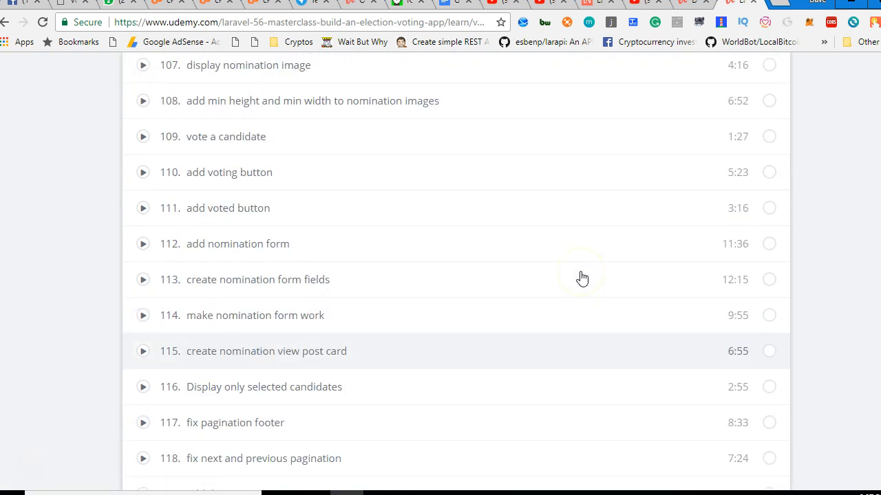
{"action": "scroll", "coordinate": [582, 278], "scroll_direction": "up", "scroll_amount": 4}
{"action": "scroll", "coordinate": [582, 278], "scroll_direction": "up", "scroll_amount": 4}
{"action": "scroll", "coordinate": [582, 279], "scroll_direction": "up", "scroll_amount": 4}
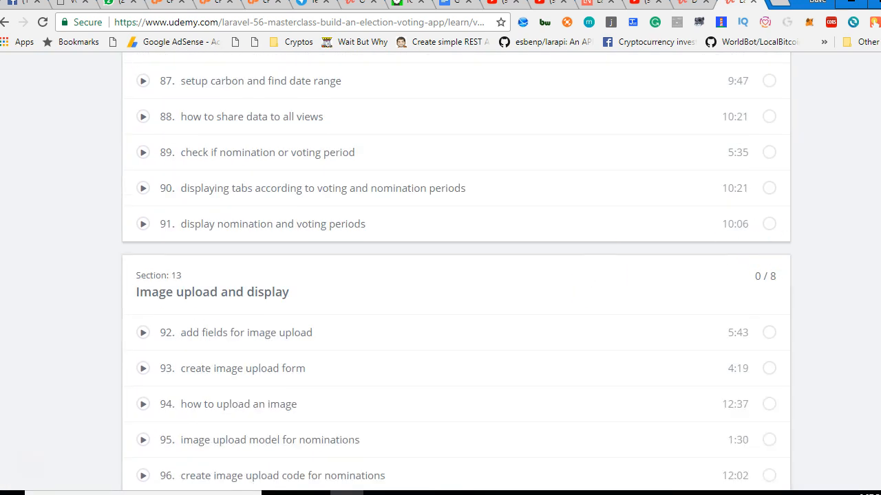
{"action": "scroll", "coordinate": [582, 278], "scroll_direction": "up", "scroll_amount": 3}
{"action": "scroll", "coordinate": [582, 278], "scroll_direction": "up", "scroll_amount": 20}
{"action": "scroll", "coordinate": [582, 278], "scroll_direction": "up", "scroll_amount": 17}
{"action": "scroll", "coordinate": [582, 278], "scroll_direction": "up", "scroll_amount": 9}
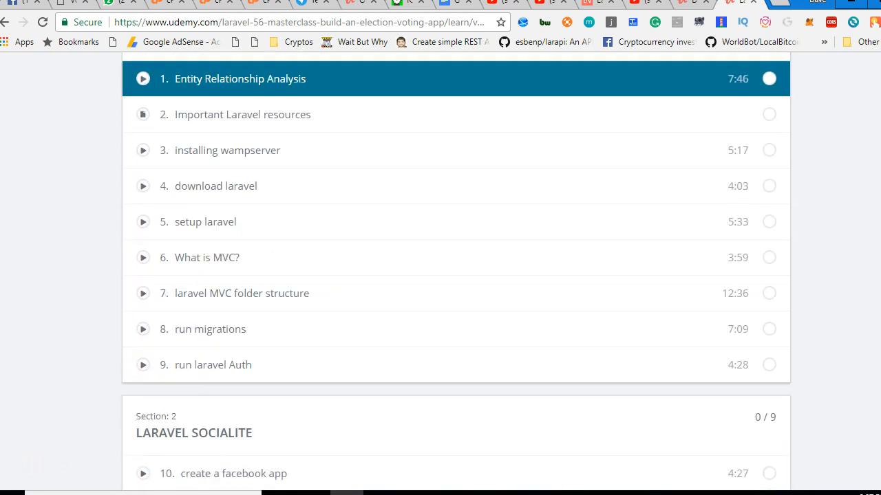
{"action": "scroll", "coordinate": [582, 278], "scroll_direction": "up", "scroll_amount": 3}
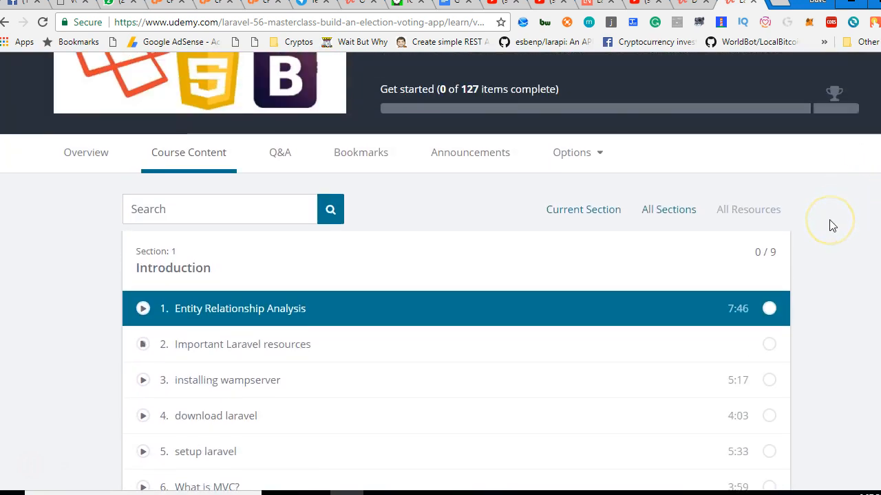
{"action": "scroll", "coordinate": [830, 221], "scroll_direction": "up", "scroll_amount": 3}
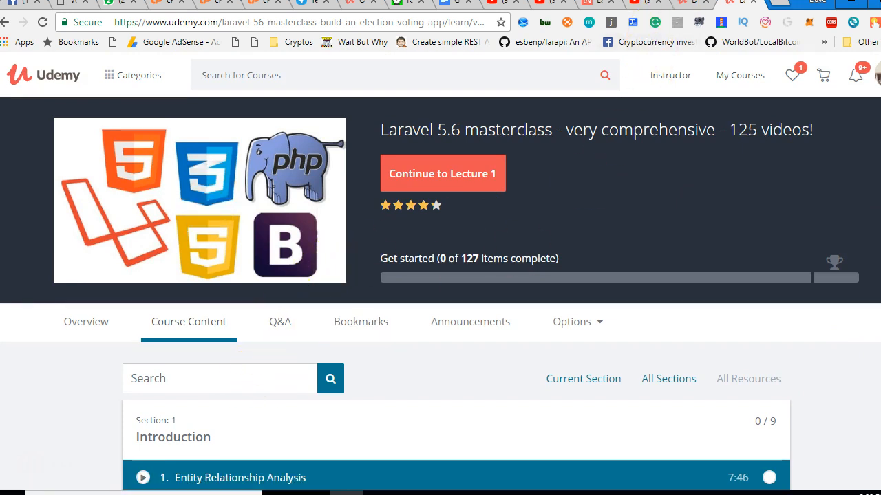
- Switch to the instructor's profile page and deselect the highlighted address text
{"action": "left_click", "coordinate": [685, 10]}
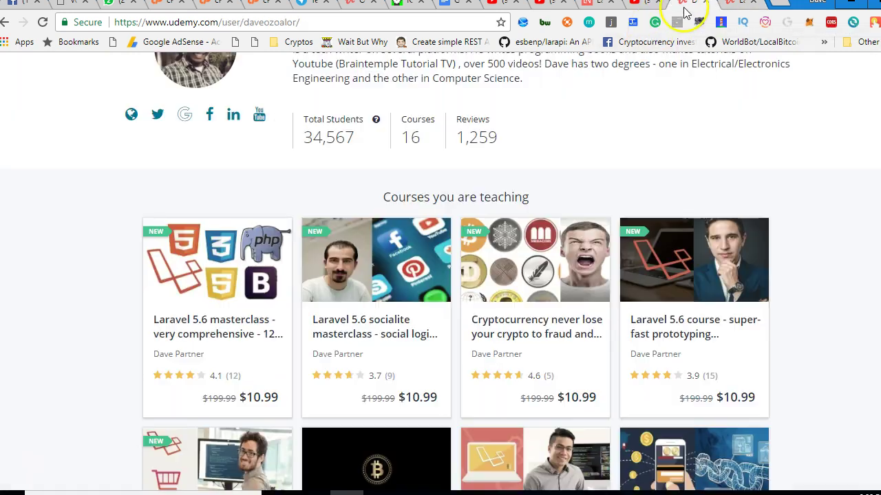
{"action": "left_click_drag", "start_coordinate": [220, 25], "coordinate": [295, 25]}
{"action": "left_click", "coordinate": [245, 26]}
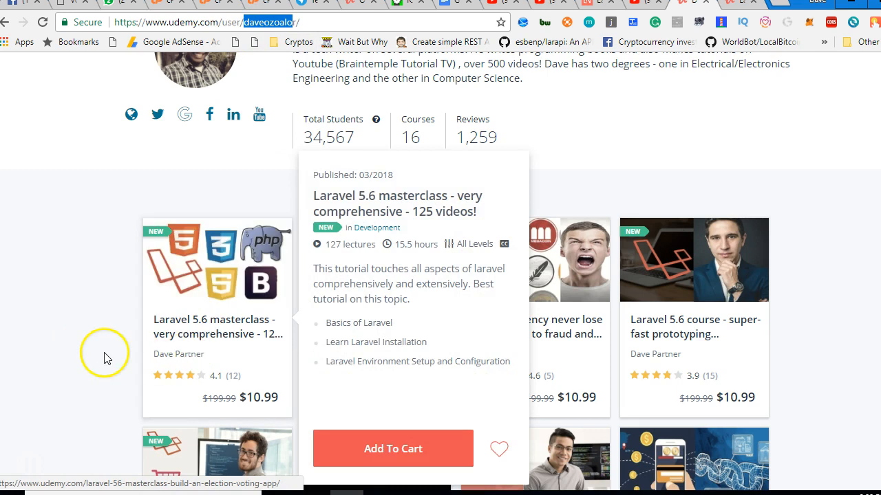
{"action": "left_click", "coordinate": [63, 329]}
{"action": "scroll", "coordinate": [64, 329], "scroll_direction": "down", "scroll_amount": 1}
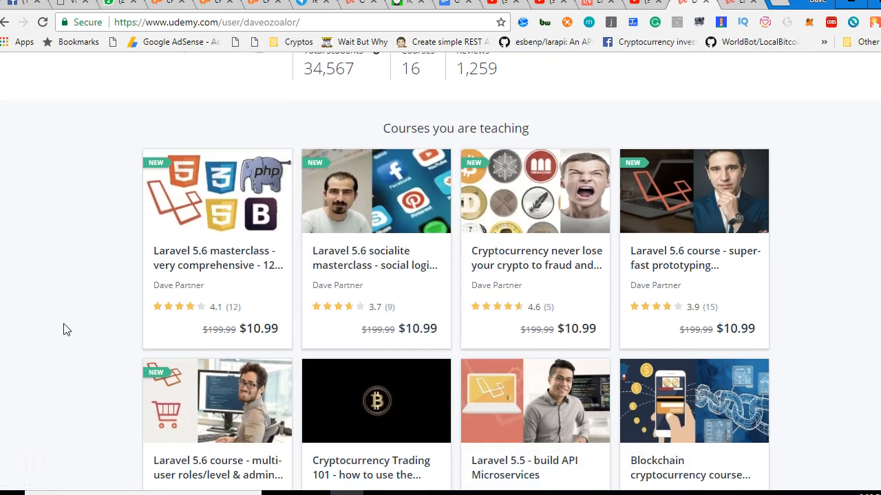
{"action": "scroll", "coordinate": [63, 330], "scroll_direction": "down", "scroll_amount": 1}
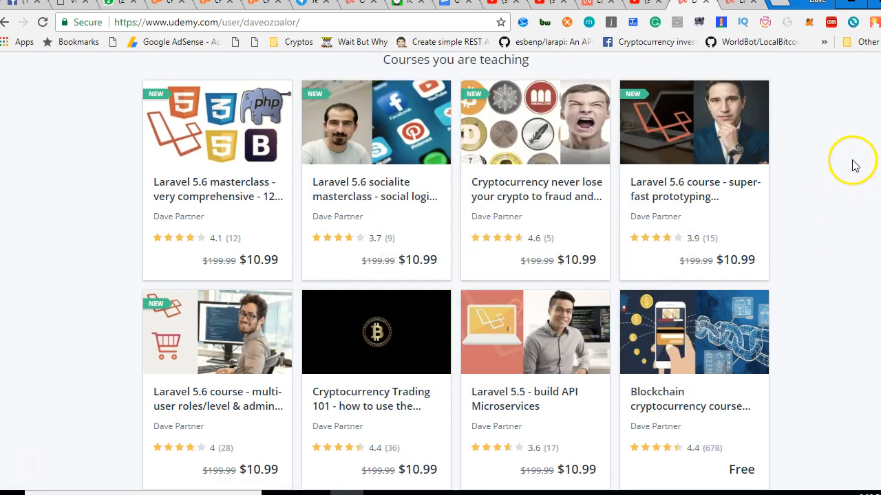
{"action": "mouse_move", "coordinate": [693, 247]}
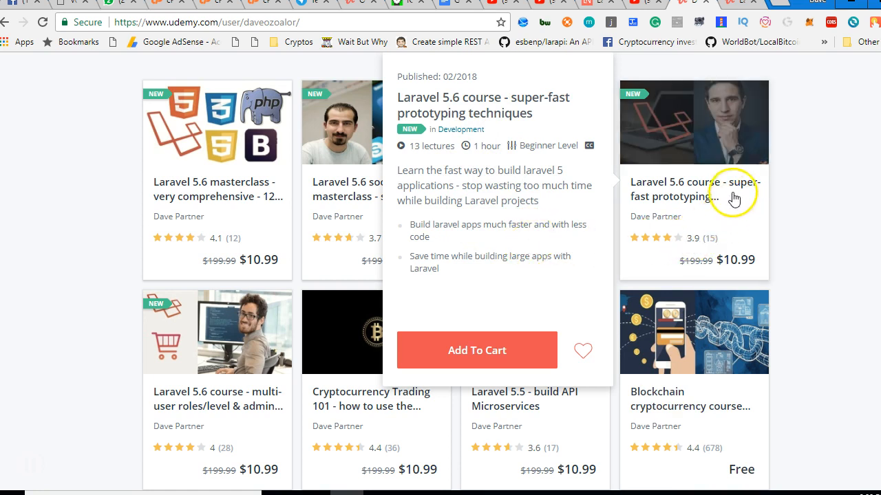
{"action": "scroll", "coordinate": [832, 218], "scroll_direction": "down", "scroll_amount": 2}
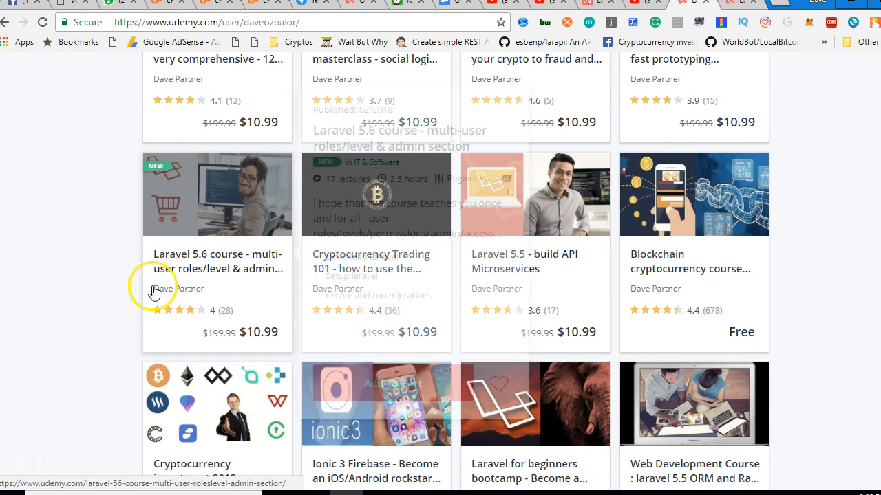
{"action": "scroll", "coordinate": [111, 290], "scroll_direction": "down", "scroll_amount": 1}
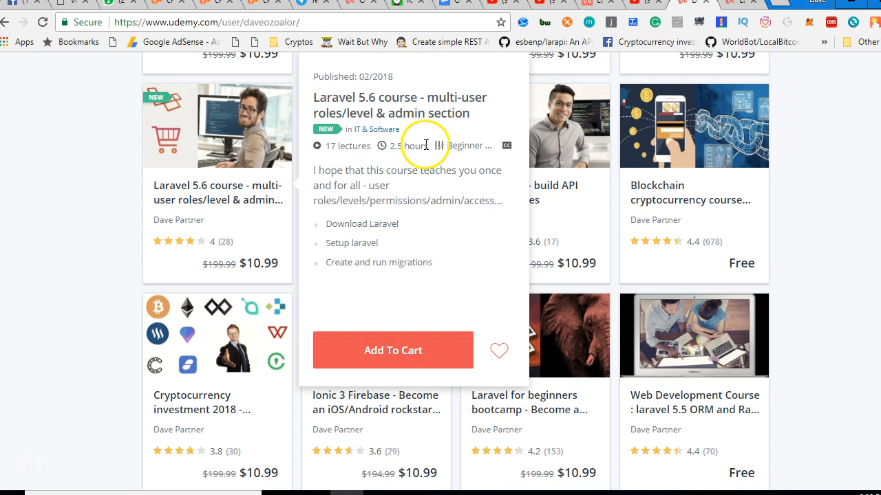
- Highlight the course length details in the multi-user roles course preview
{"action": "left_click_drag", "start_coordinate": [427, 146], "coordinate": [398, 141]}
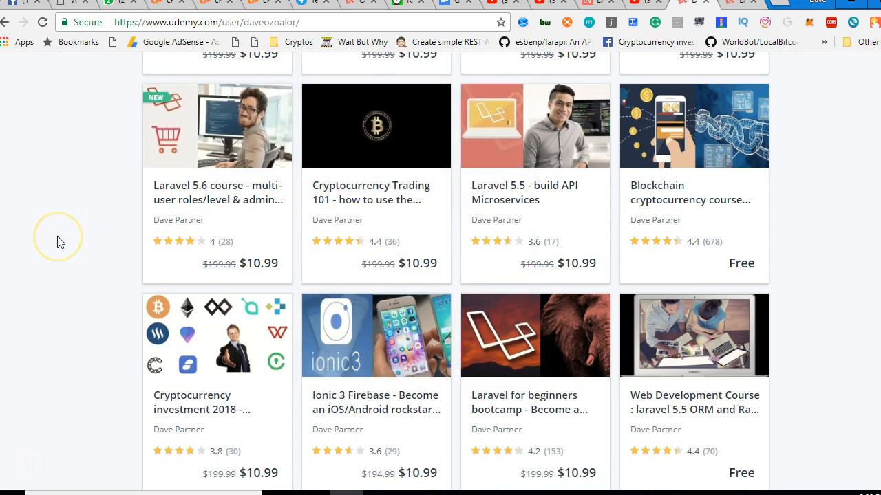
{"action": "scroll", "coordinate": [60, 241], "scroll_direction": "down", "scroll_amount": 1}
{"action": "scroll", "coordinate": [57, 241], "scroll_direction": "up", "scroll_amount": 1}
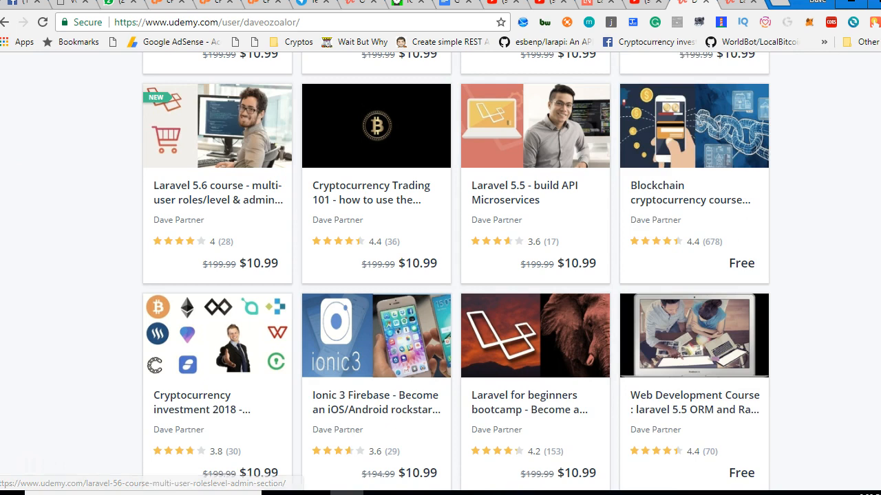
{"action": "scroll", "coordinate": [521, 206], "scroll_direction": "down", "scroll_amount": 2}
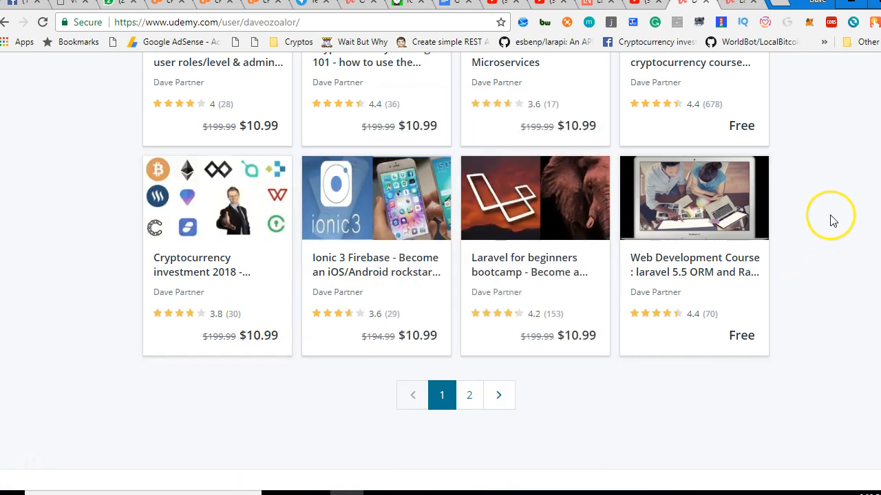
{"action": "scroll", "coordinate": [832, 220], "scroll_direction": "up", "scroll_amount": 2}
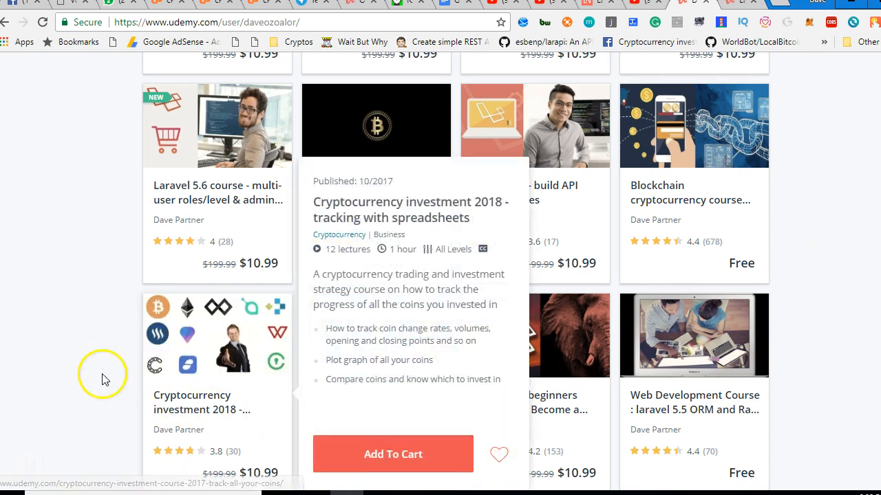
{"action": "scroll", "coordinate": [82, 354], "scroll_direction": "down", "scroll_amount": 1}
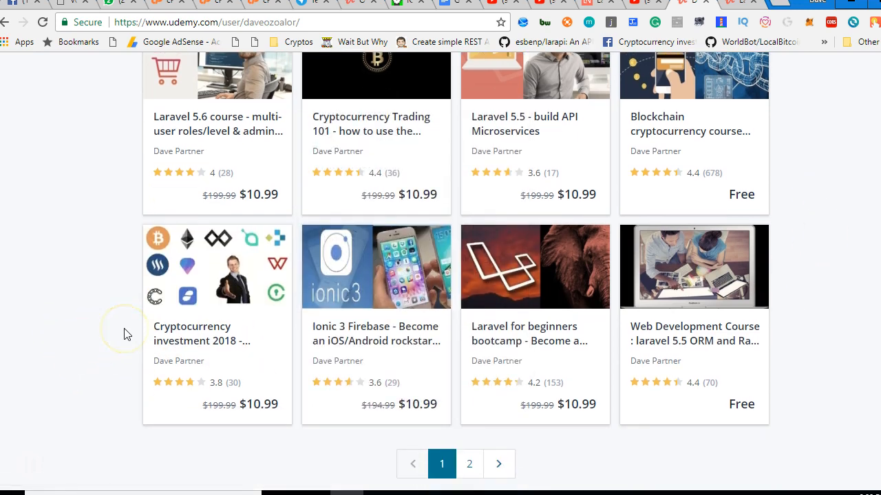
{"action": "scroll", "coordinate": [124, 335], "scroll_direction": "up", "scroll_amount": 2}
{"action": "scroll", "coordinate": [123, 334], "scroll_direction": "up", "scroll_amount": 3}
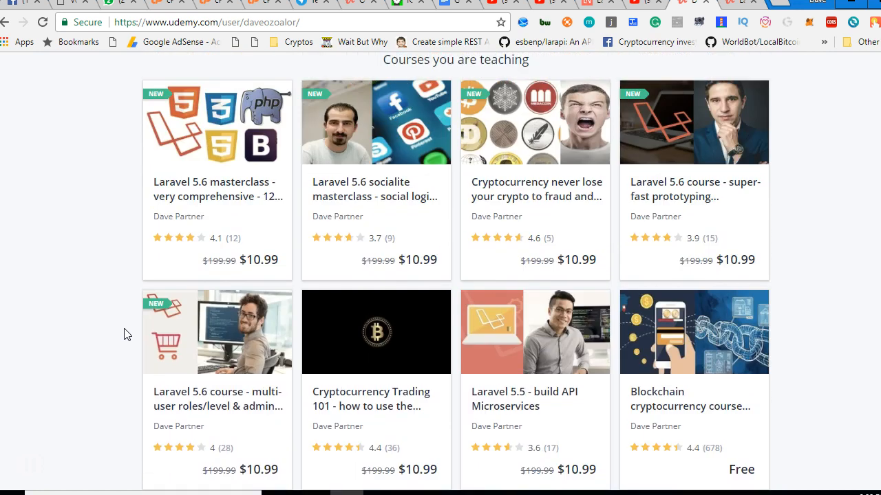
{"action": "scroll", "coordinate": [124, 334], "scroll_direction": "down", "scroll_amount": 1}
{"action": "scroll", "coordinate": [106, 307], "scroll_direction": "down", "scroll_amount": 2}
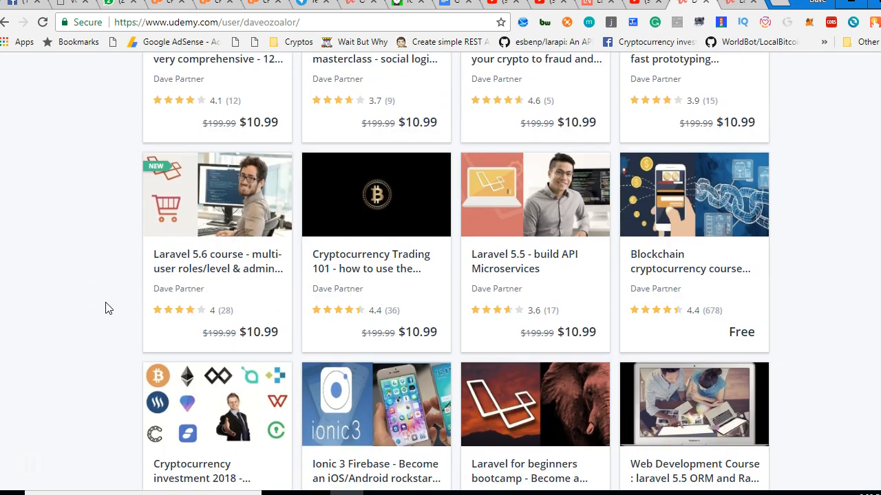
{"action": "scroll", "coordinate": [106, 308], "scroll_direction": "down", "scroll_amount": 1}
{"action": "mouse_move", "coordinate": [694, 184]}
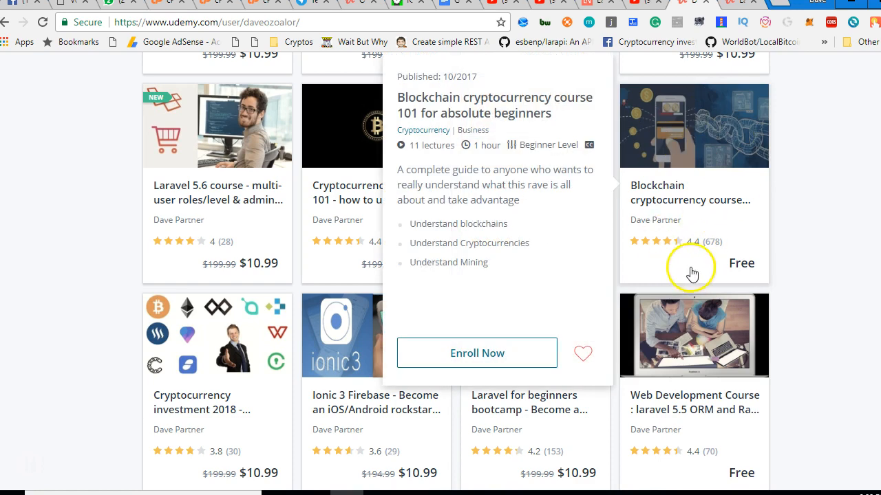
{"action": "scroll", "coordinate": [834, 206], "scroll_direction": "up", "scroll_amount": 1}
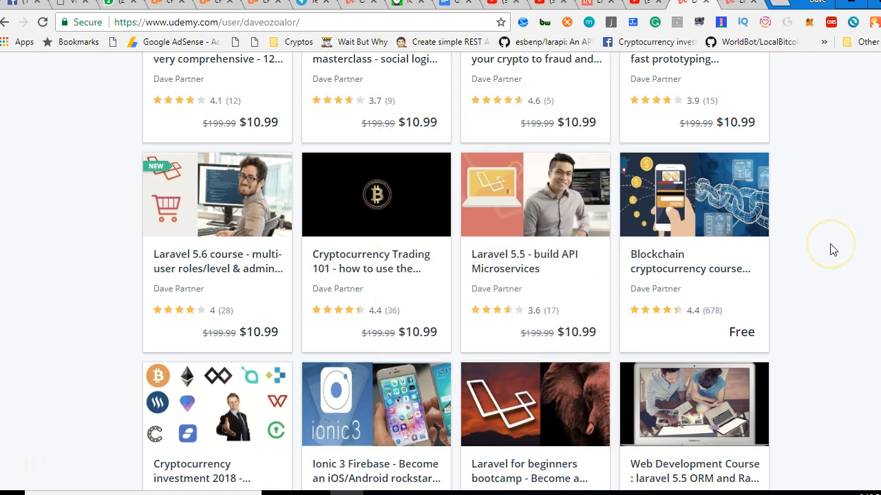
{"action": "scroll", "coordinate": [831, 250], "scroll_direction": "up", "scroll_amount": 6}
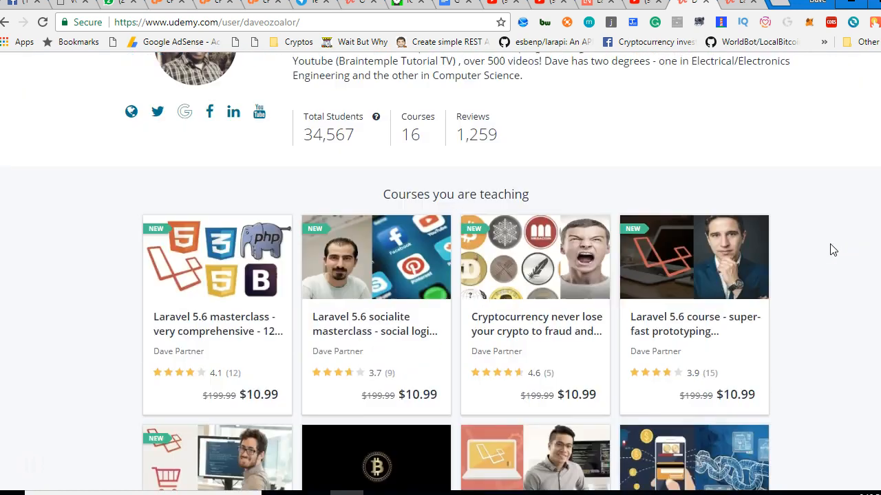